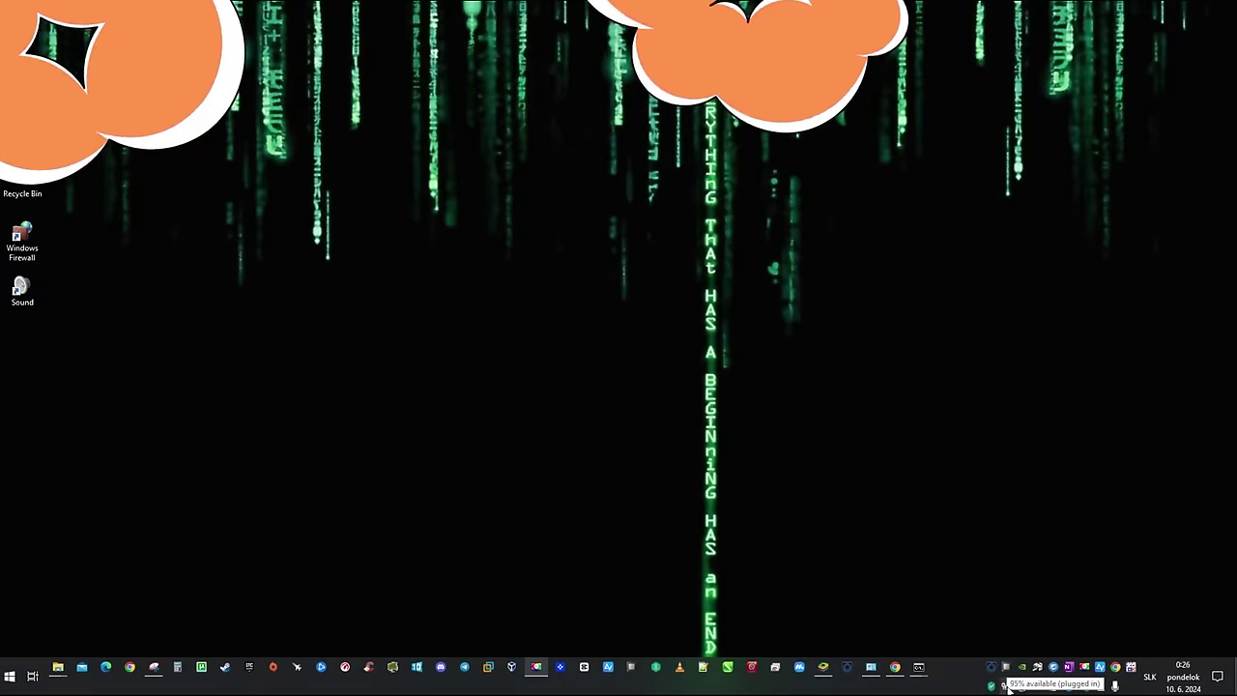
# - Open Power Options from the battery tray icon and select the Balanced (recommended) plan
pyautogui.rightClick(1006, 686)
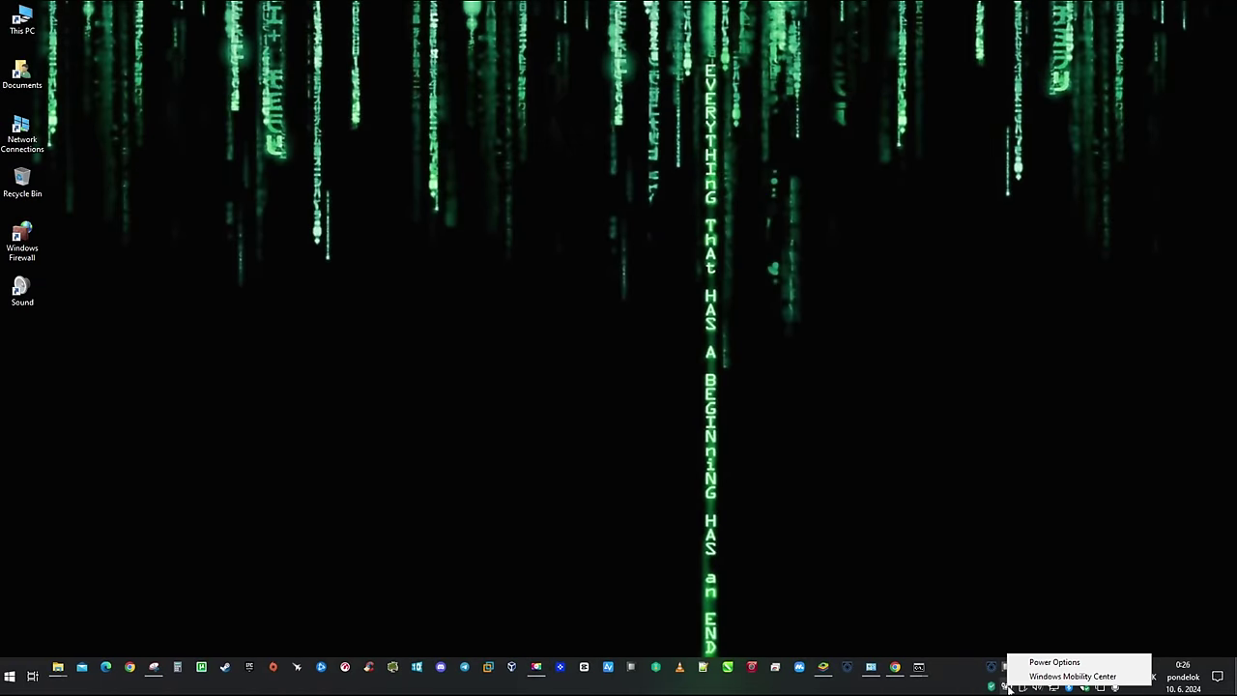
pyautogui.click(1052, 663)
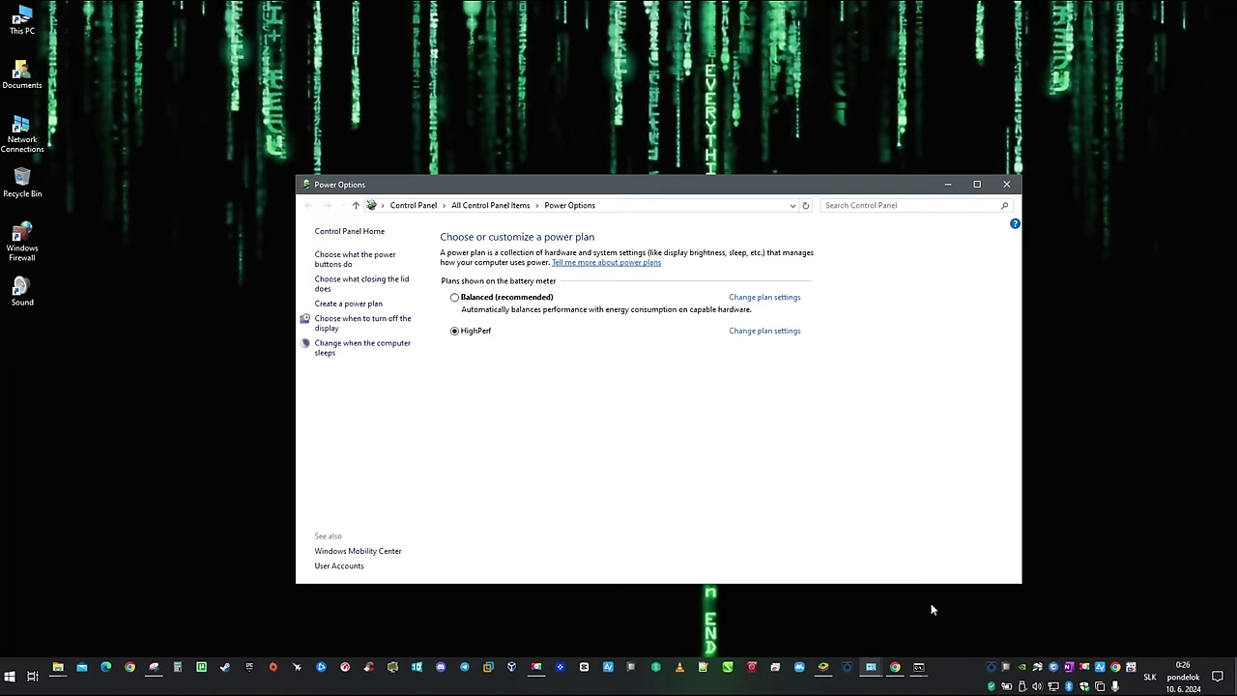
pyautogui.click(481, 300)
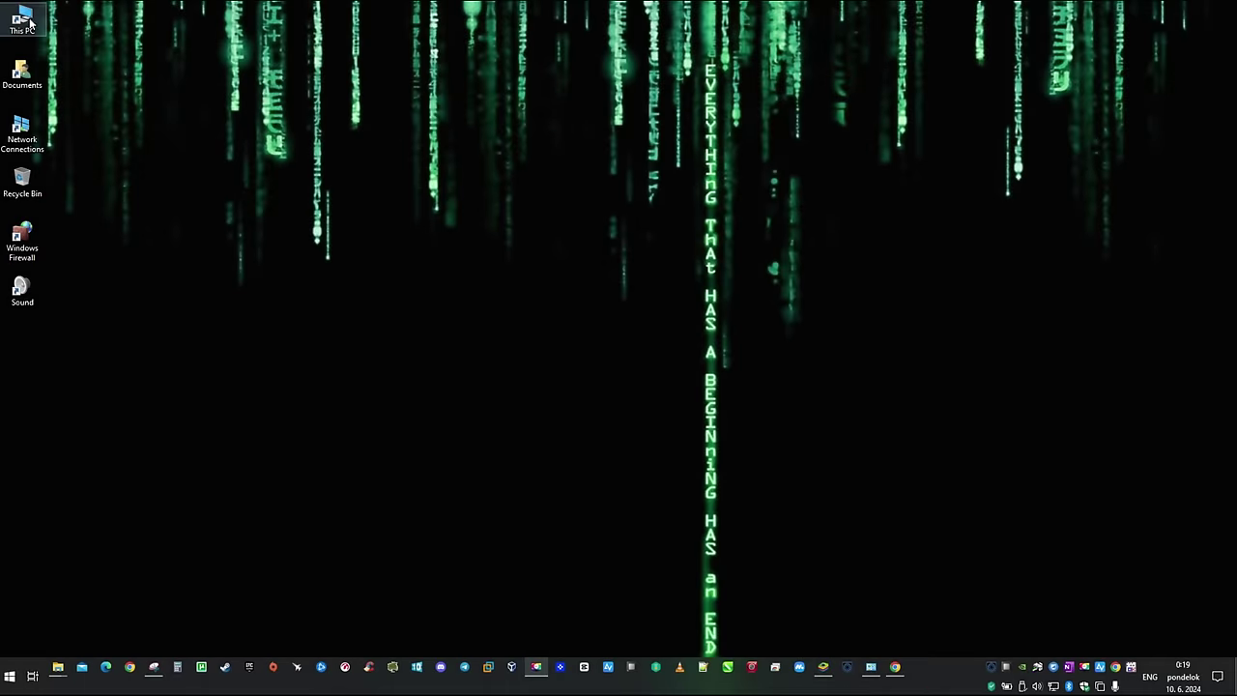
# - Uncheck 'Hide extensions for known file types' in This PC's Folder Options, apply, then close Explorer
pyautogui.doubleClick(29, 21)
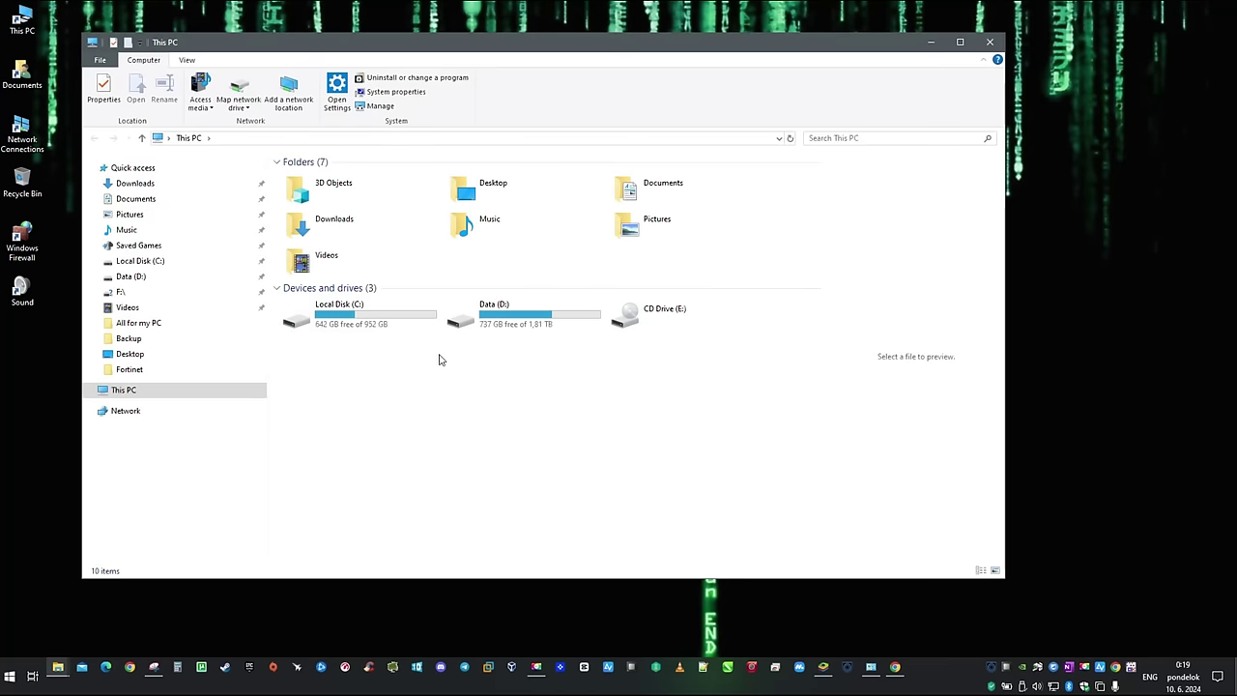
pyautogui.click(100, 61)
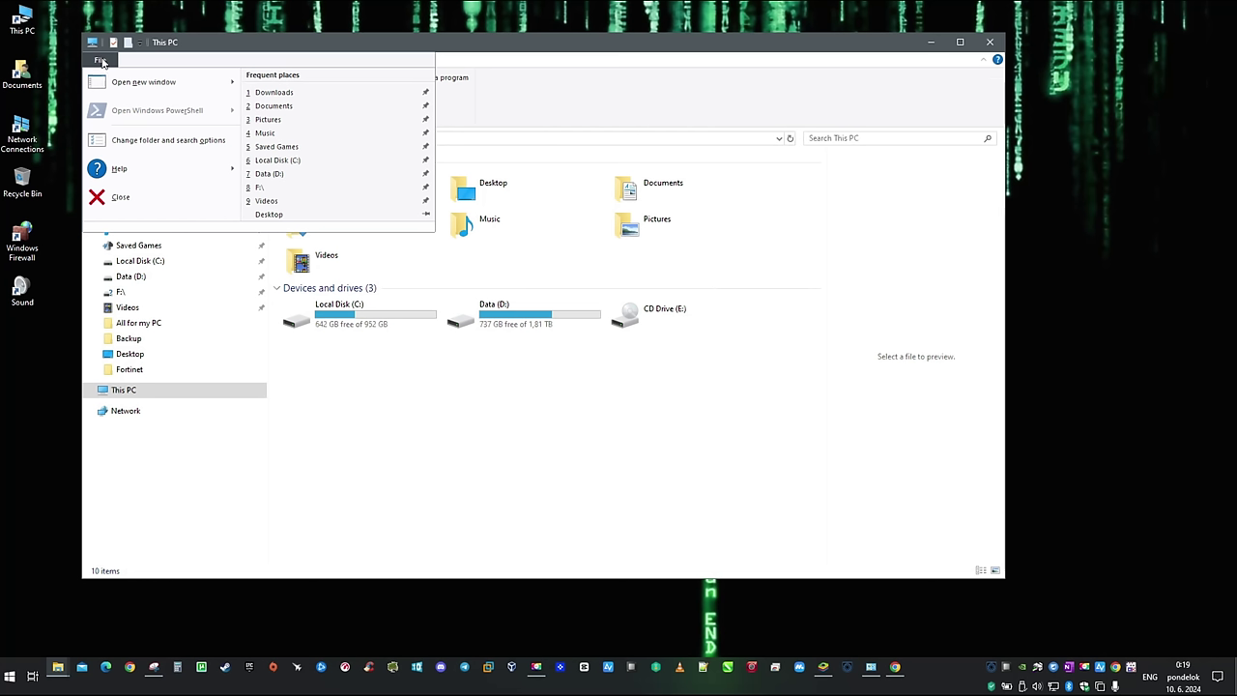
pyautogui.click(182, 141)
pyautogui.click(146, 194)
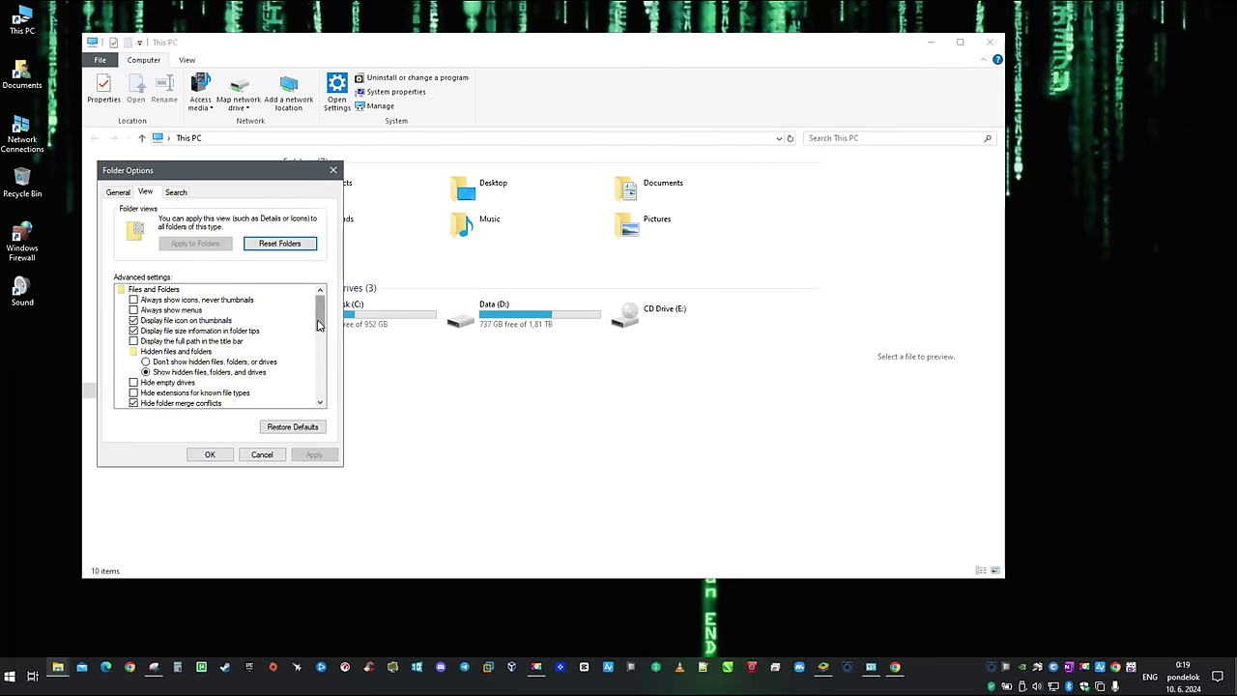
pyautogui.moveTo(321, 326); pyautogui.dragTo(321, 337)
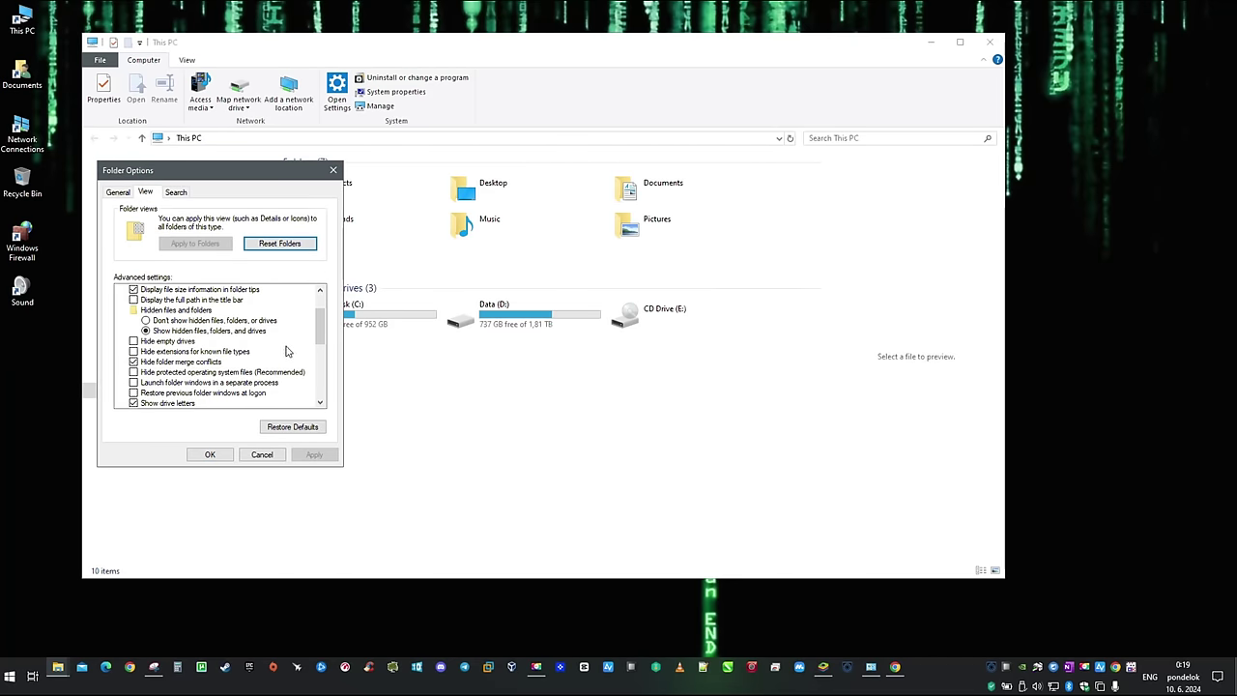
pyautogui.click(134, 360)
pyautogui.click(310, 456)
pyautogui.click(221, 458)
pyautogui.click(989, 43)
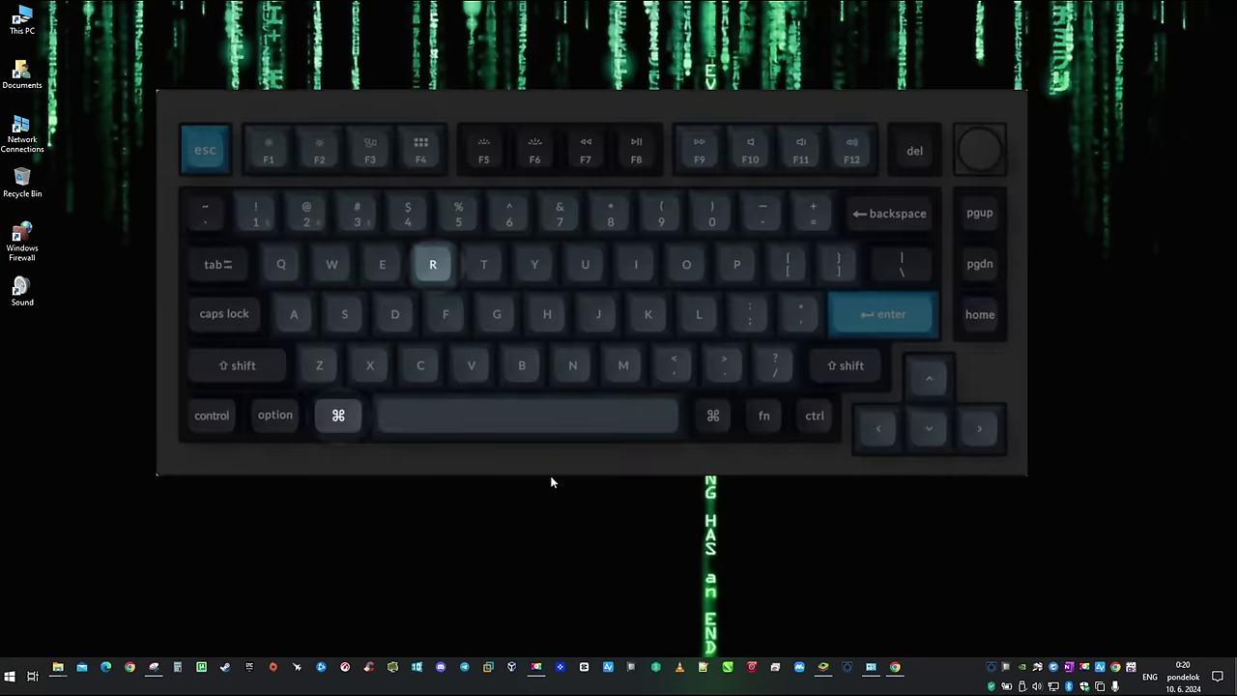
# - Run powercfg -list in a new Command Prompt and copy the HighPerf GUID
pyautogui.press('super+r')
pyautogui.write('cmd')
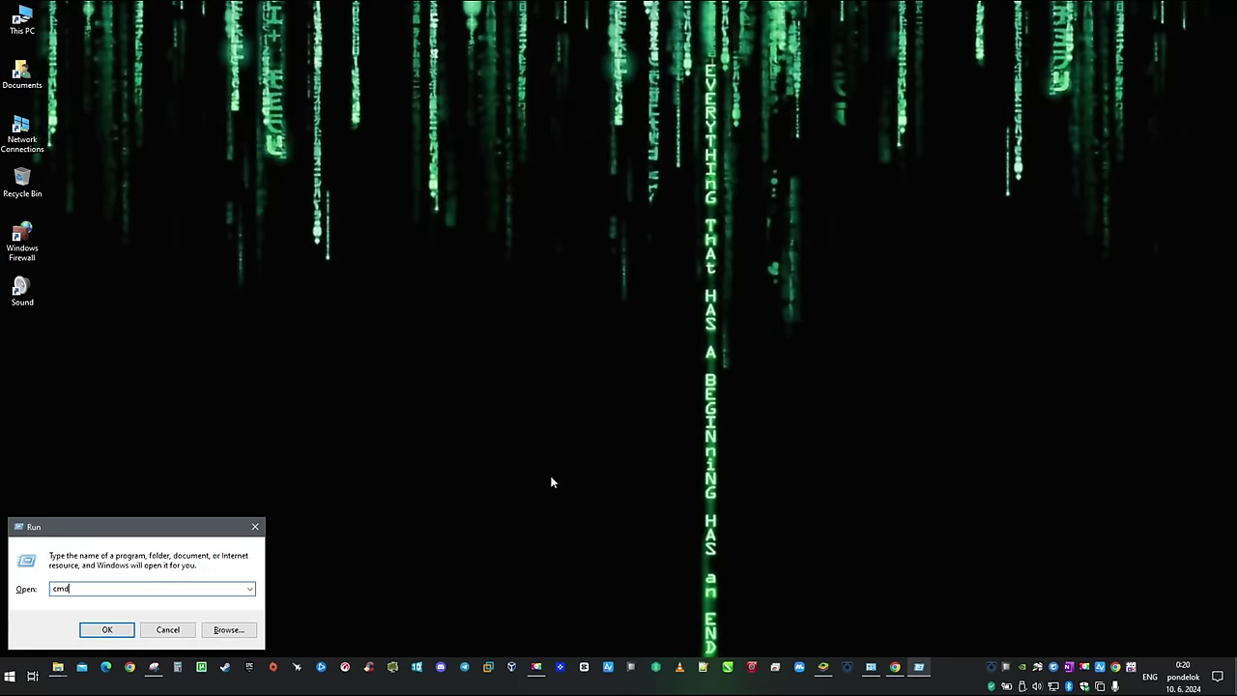
pyautogui.press('Return')
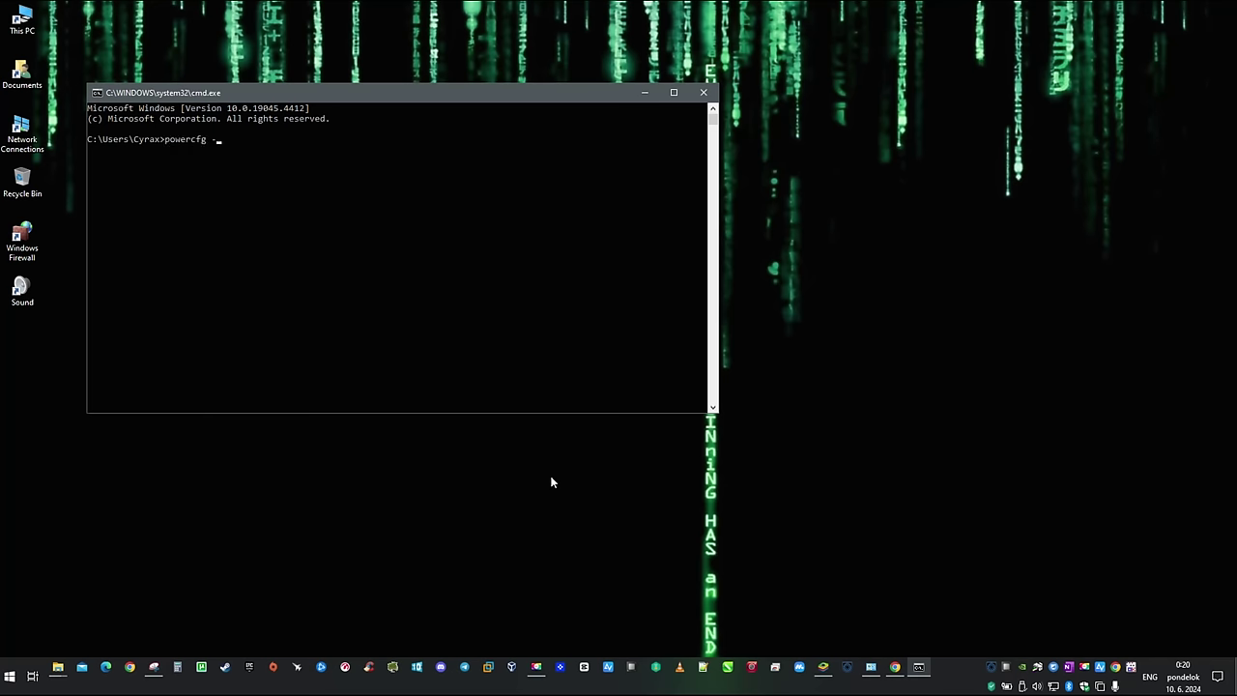
pyautogui.write('powercfg -list')
pyautogui.press('Return')
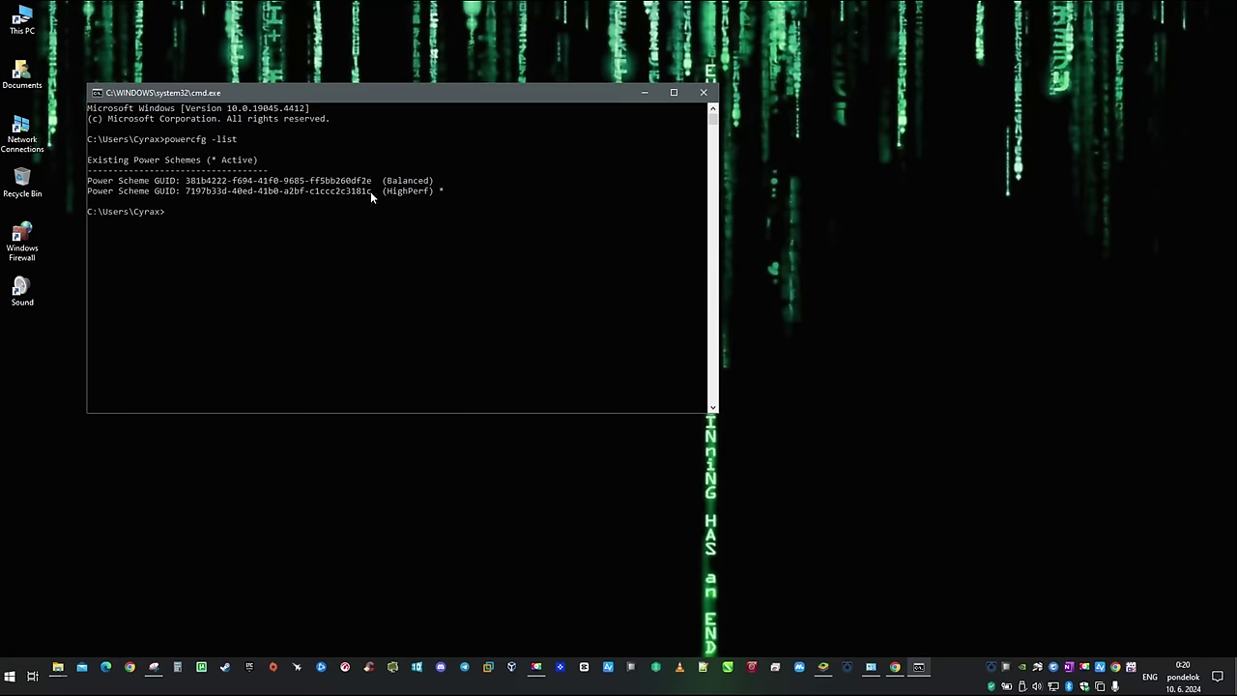
pyautogui.moveTo(372, 191); pyautogui.dragTo(186, 193)
pyautogui.hotkey('ctrl', 'c')
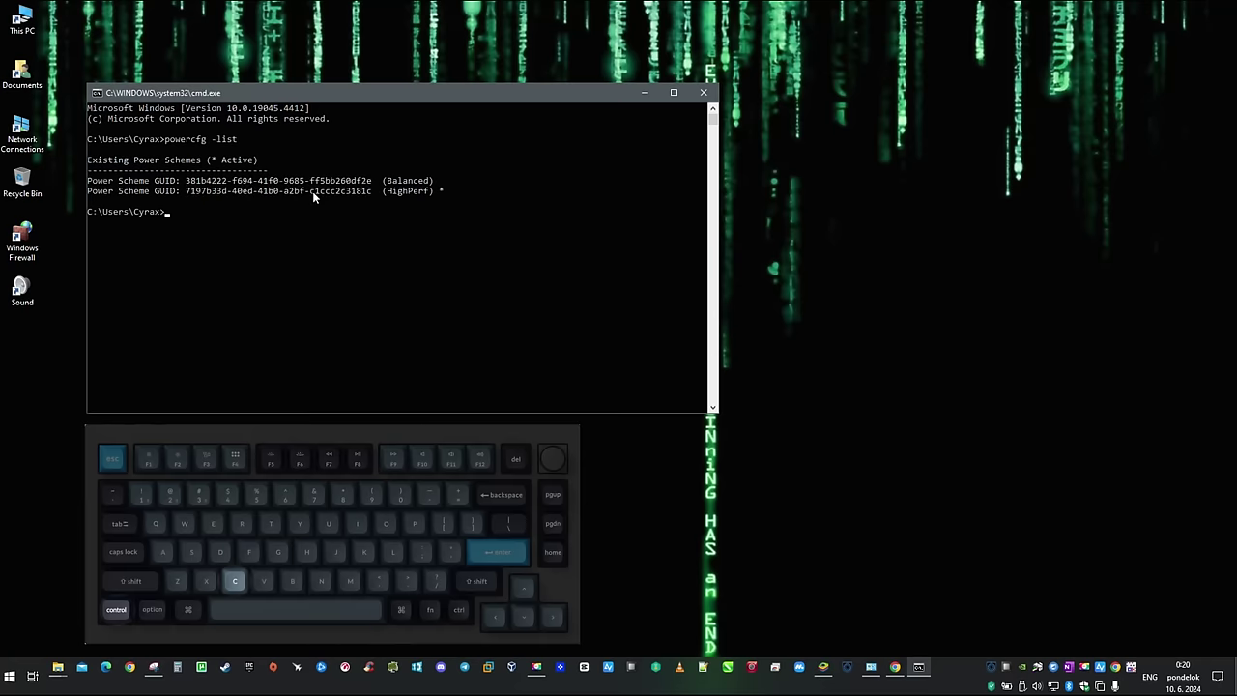
# - Create a new text document on the desktop named HighPerf.txt
pyautogui.rightClick(554, 495)
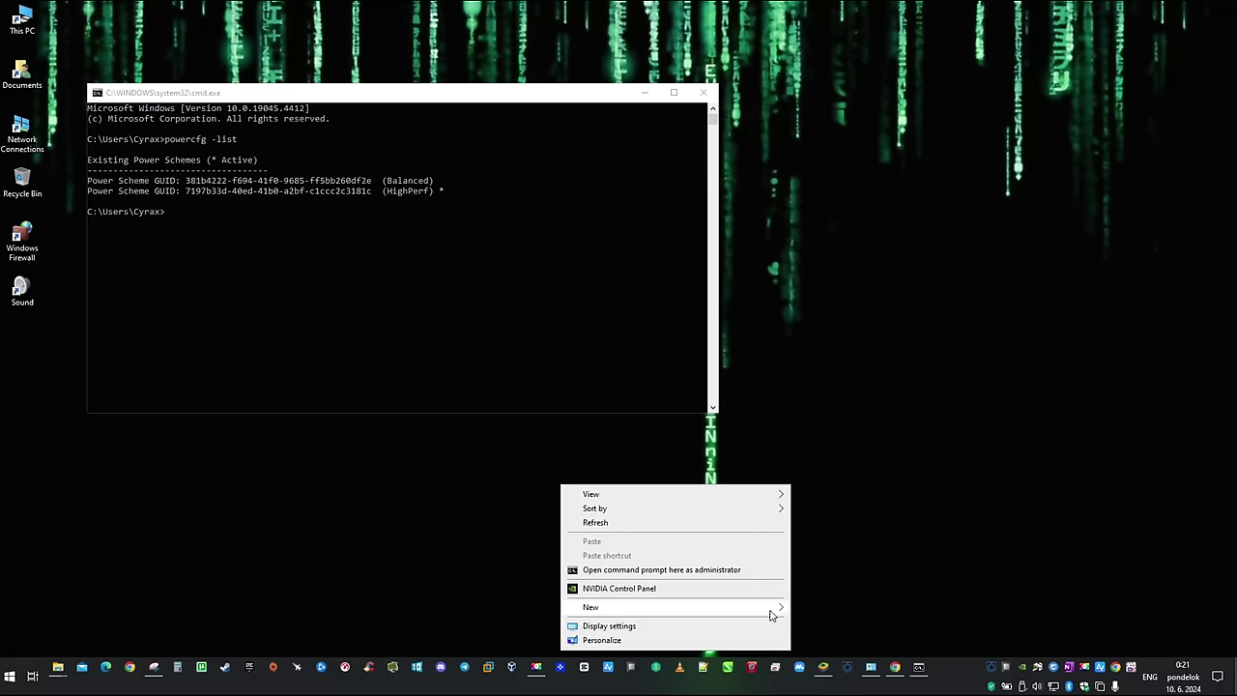
pyautogui.moveTo(774, 609)
pyautogui.click(851, 592)
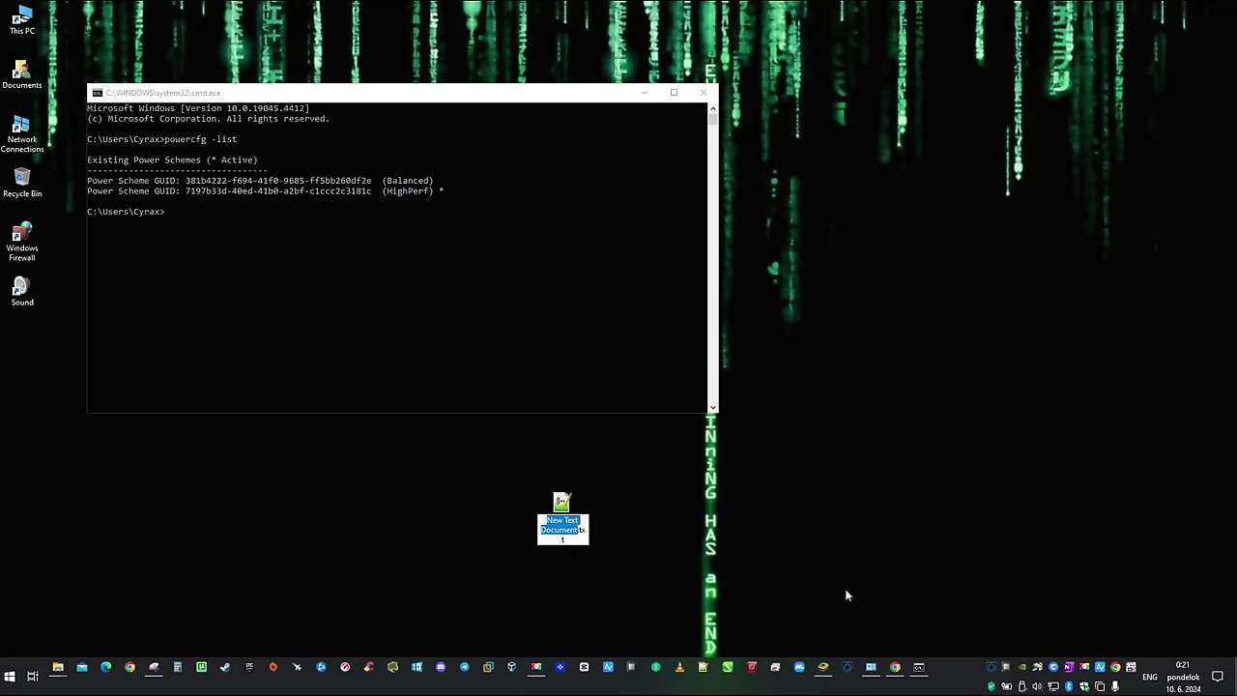
pyautogui.write('High')
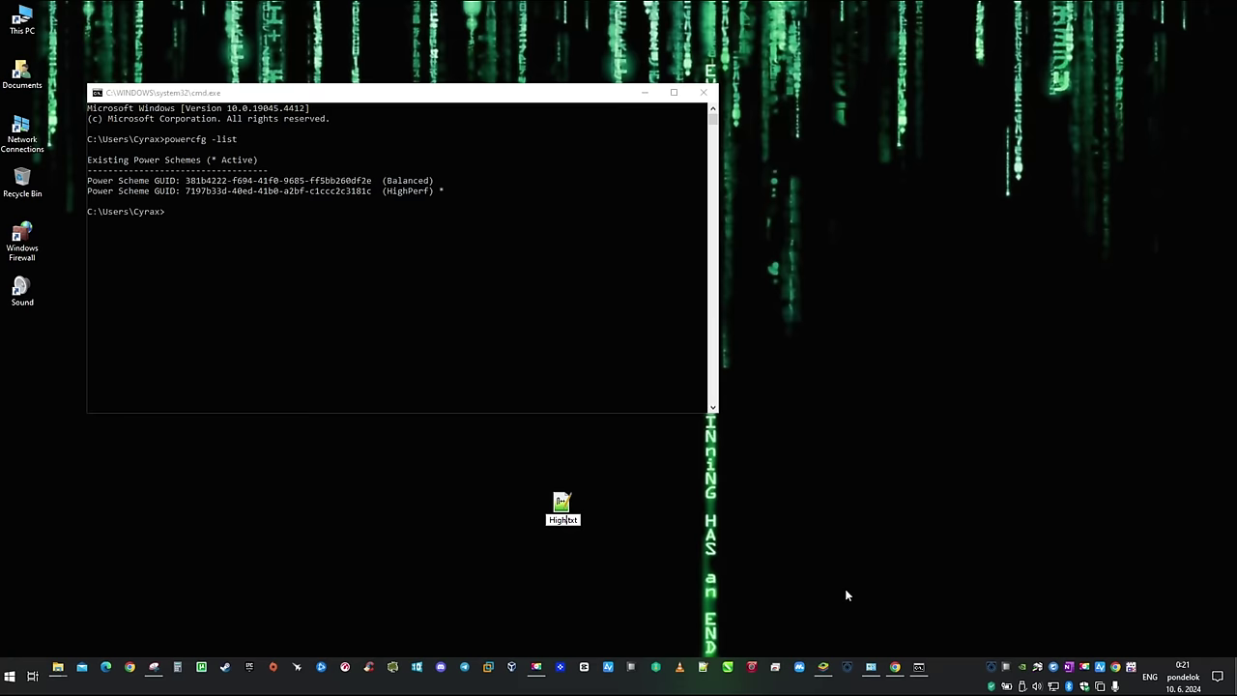
pyautogui.write('Perf')
pyautogui.press('Return')
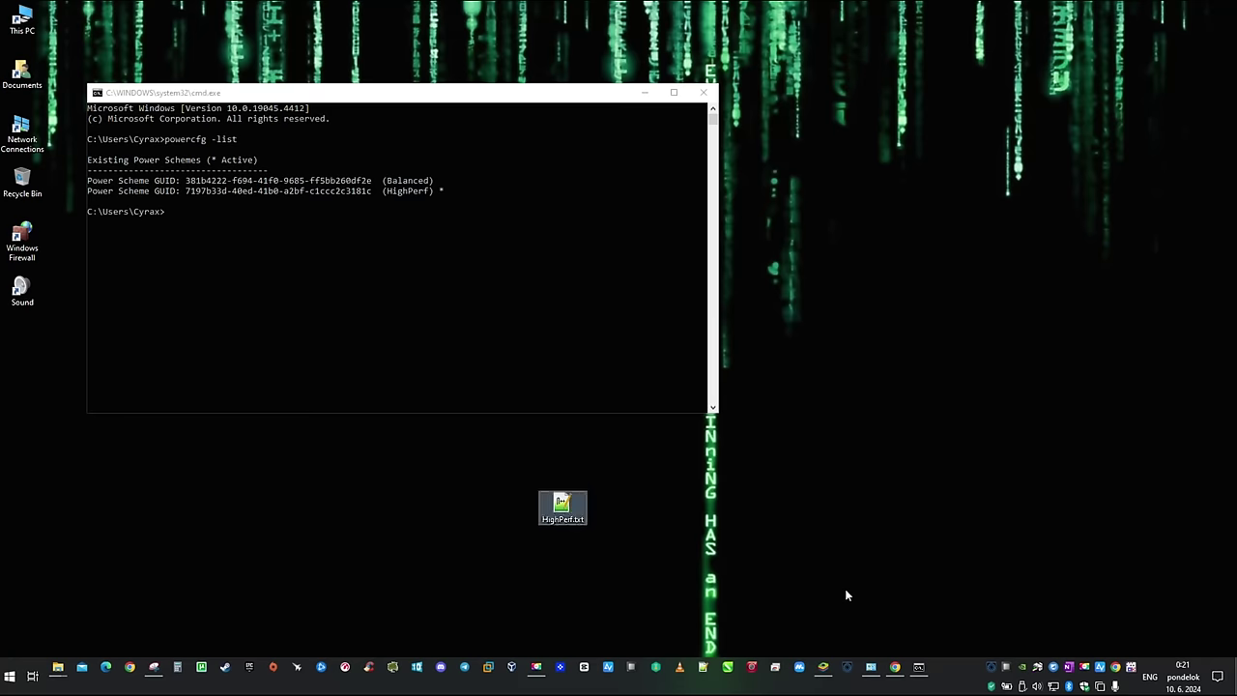
# - Write 'powercfg -setactive' plus the pasted HighPerf GUID into HighPerf.txt, save, and close
pyautogui.hotkey('alt', 'Tab')
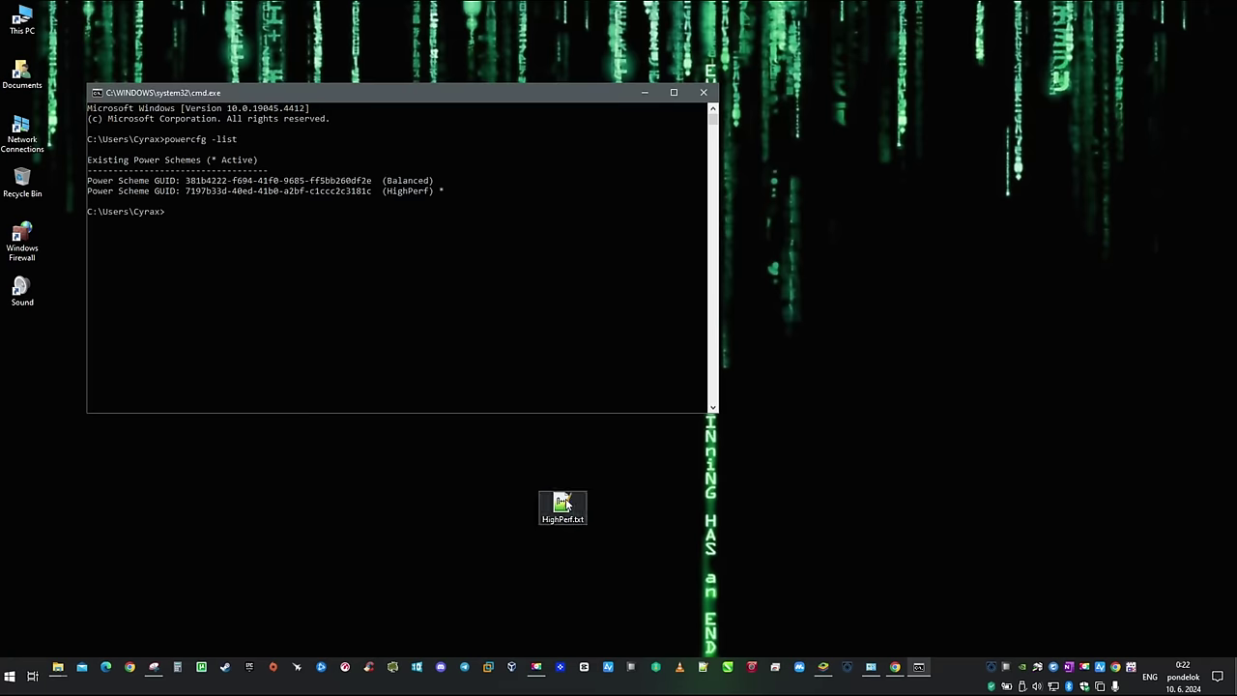
pyautogui.doubleClick(566, 502)
pyautogui.write('po')
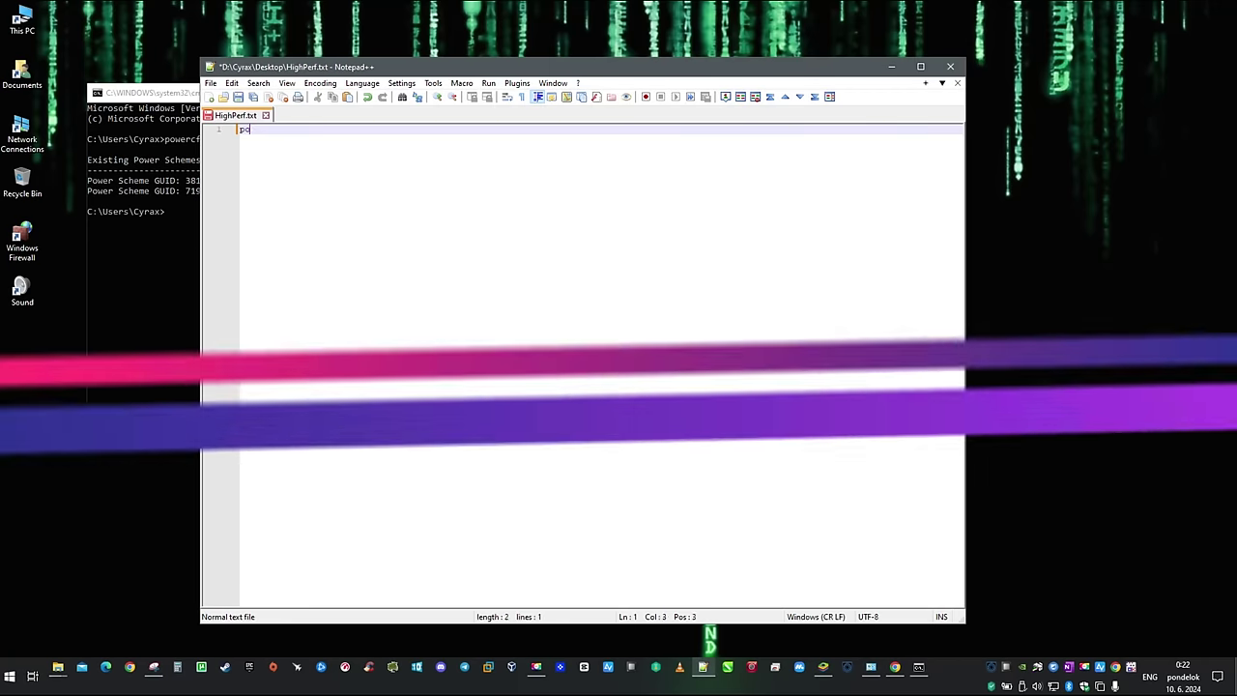
pyautogui.write('wercfg')
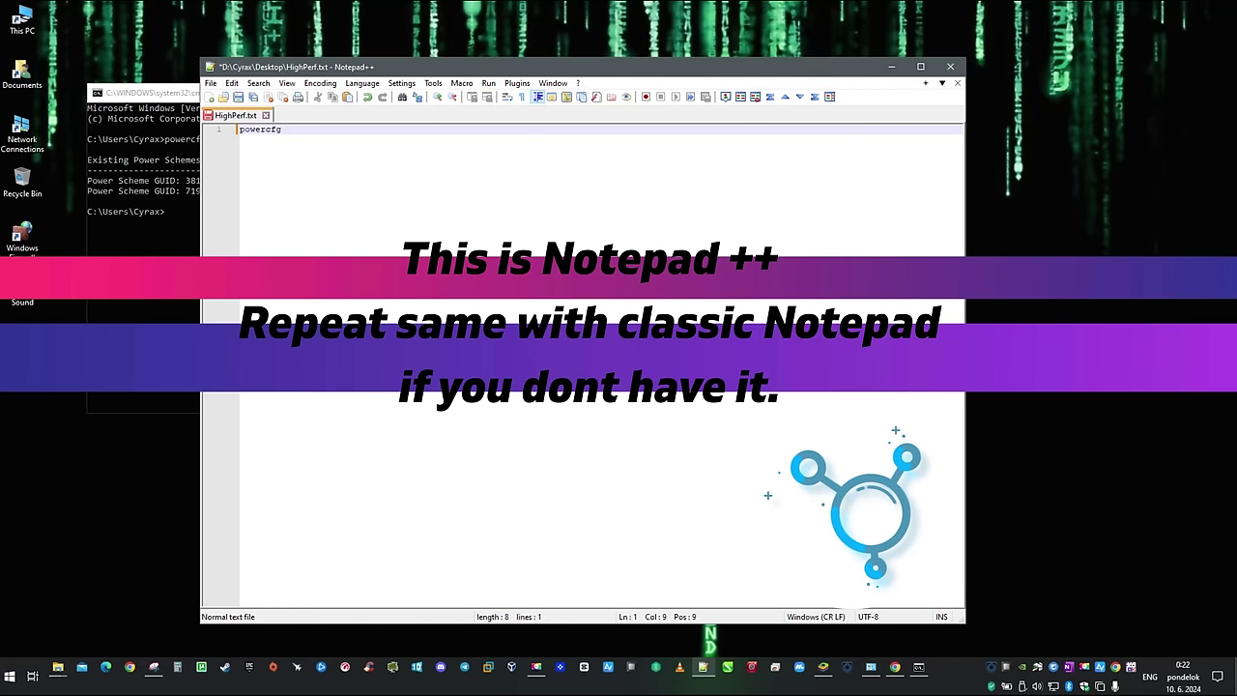
pyautogui.write(' -se')
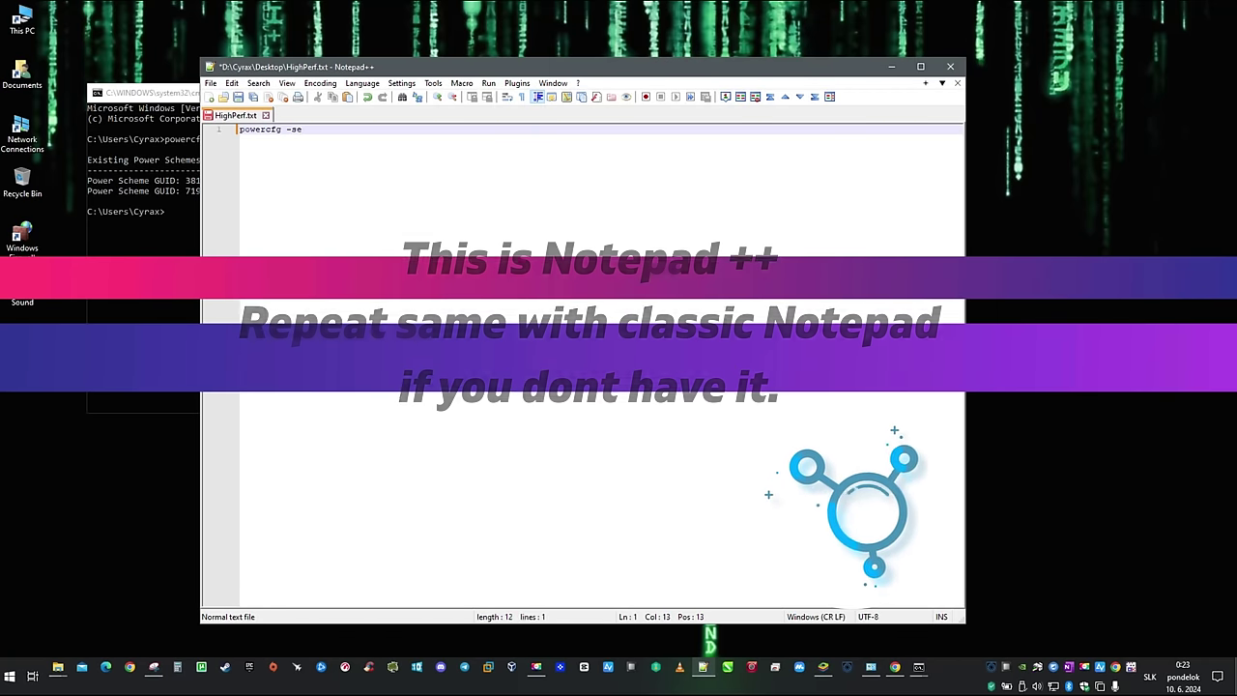
pyautogui.write('tactive')
pyautogui.hotkey('ctrl', 'v')
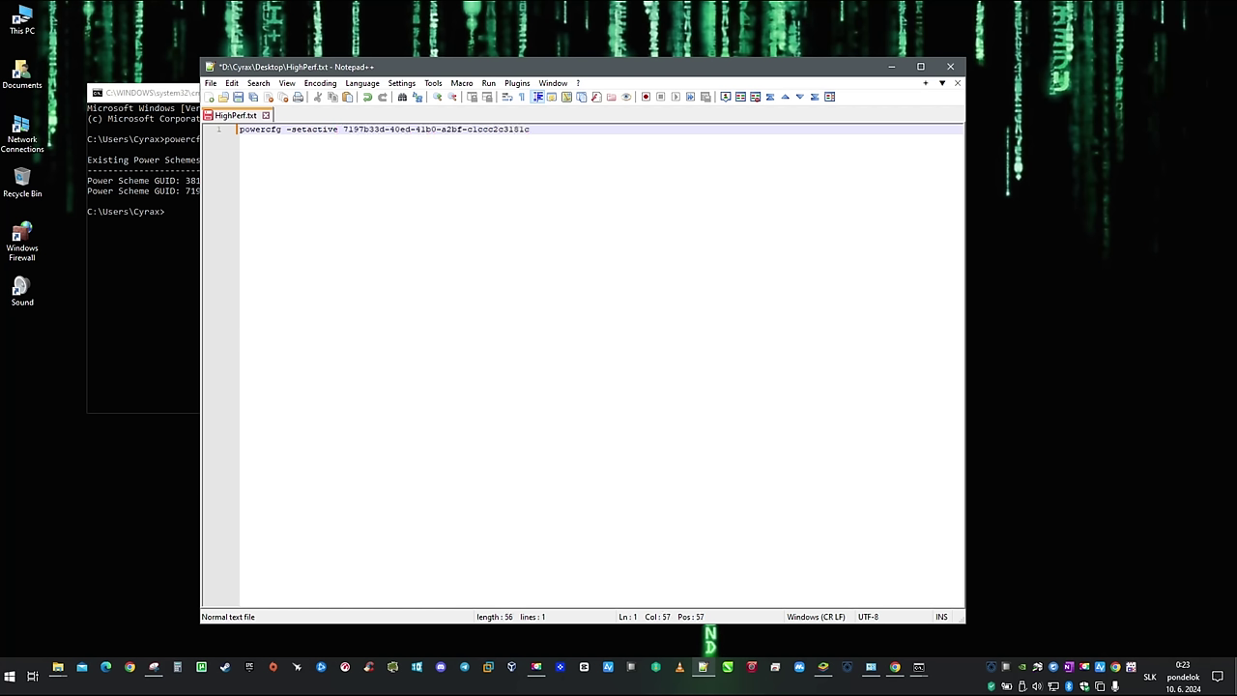
pyautogui.click(238, 97)
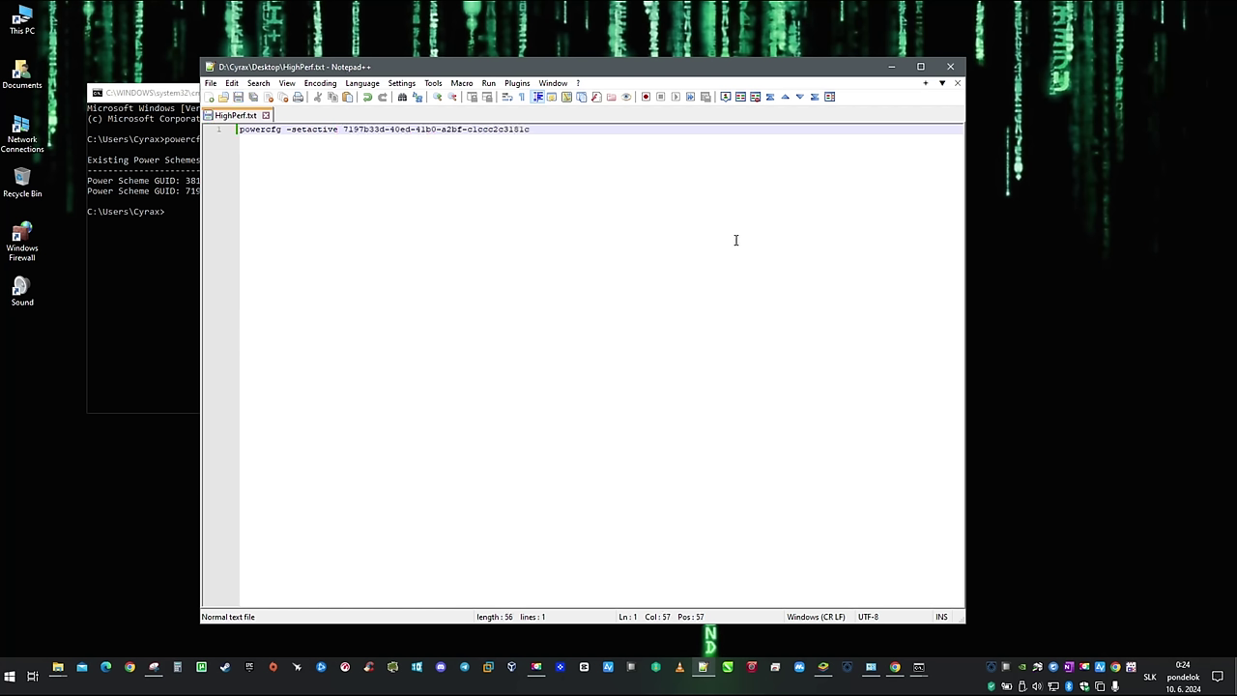
pyautogui.click(947, 67)
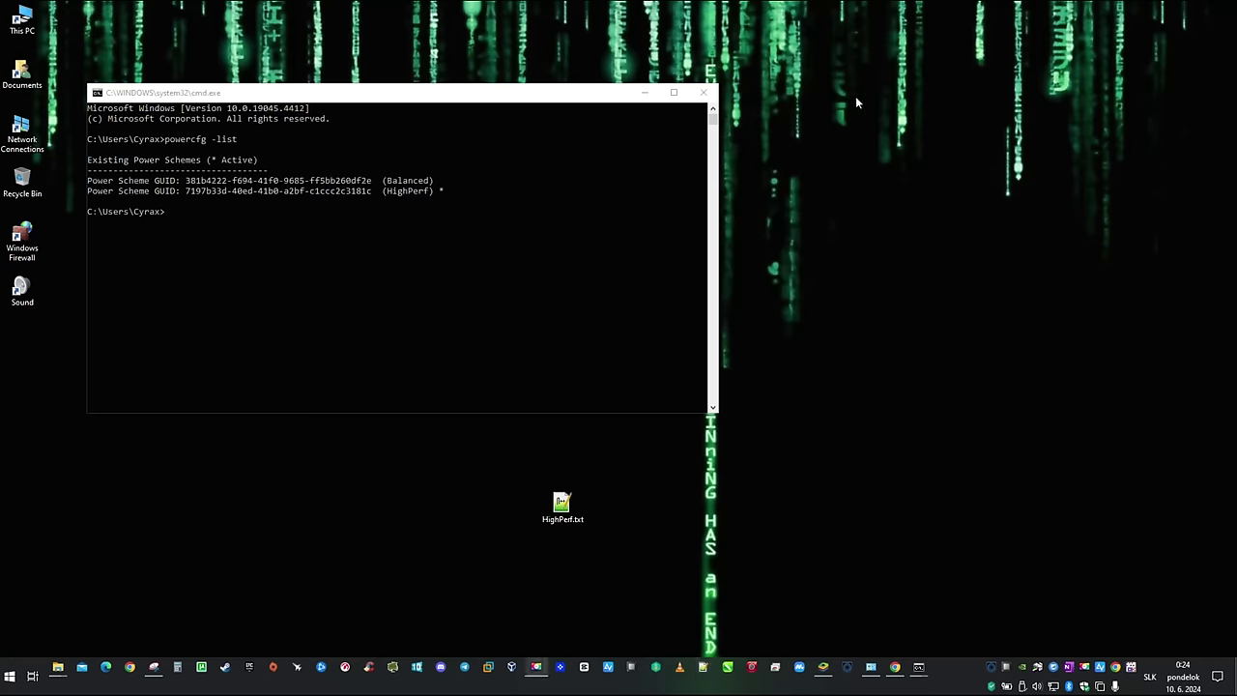
# - Create a second desktop text document named Balanced.txt
pyautogui.rightClick(672, 497)
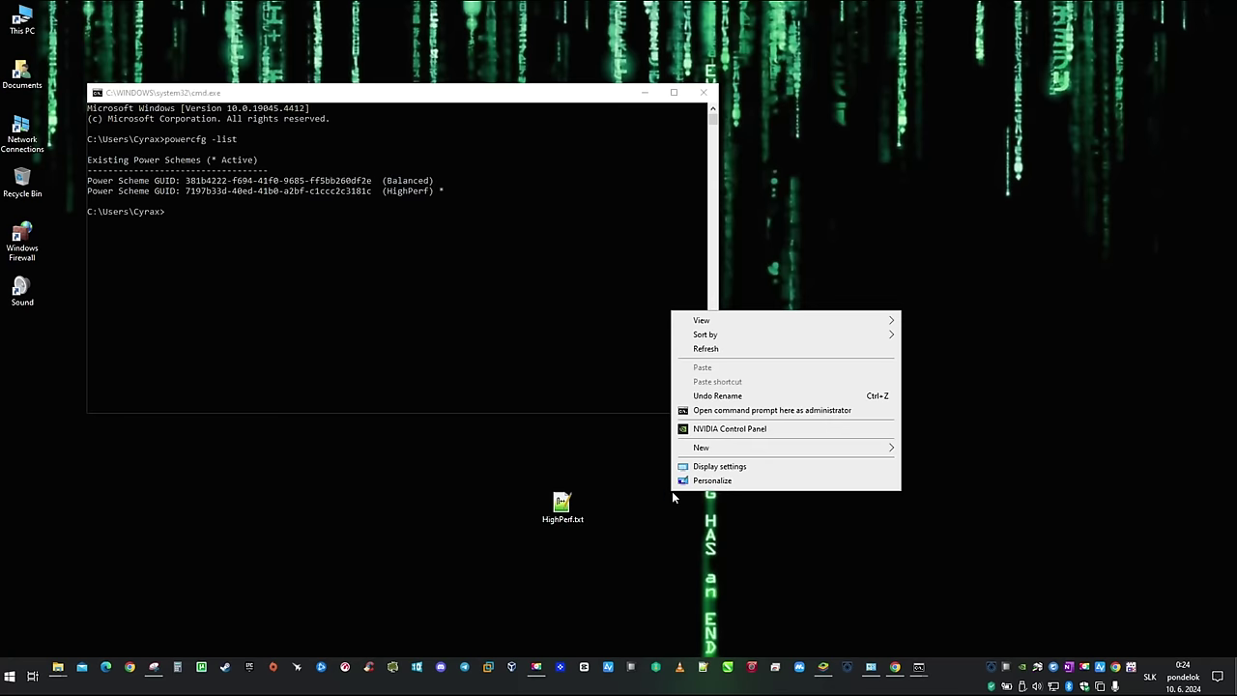
pyautogui.moveTo(764, 454)
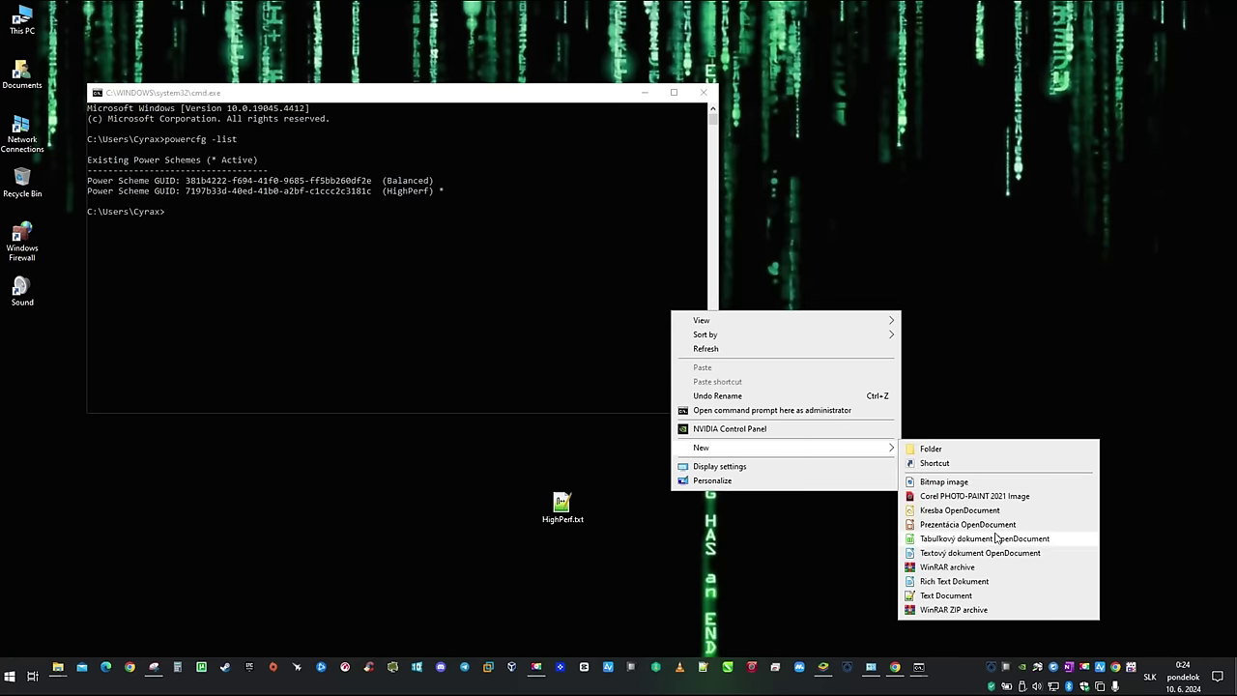
pyautogui.click(934, 601)
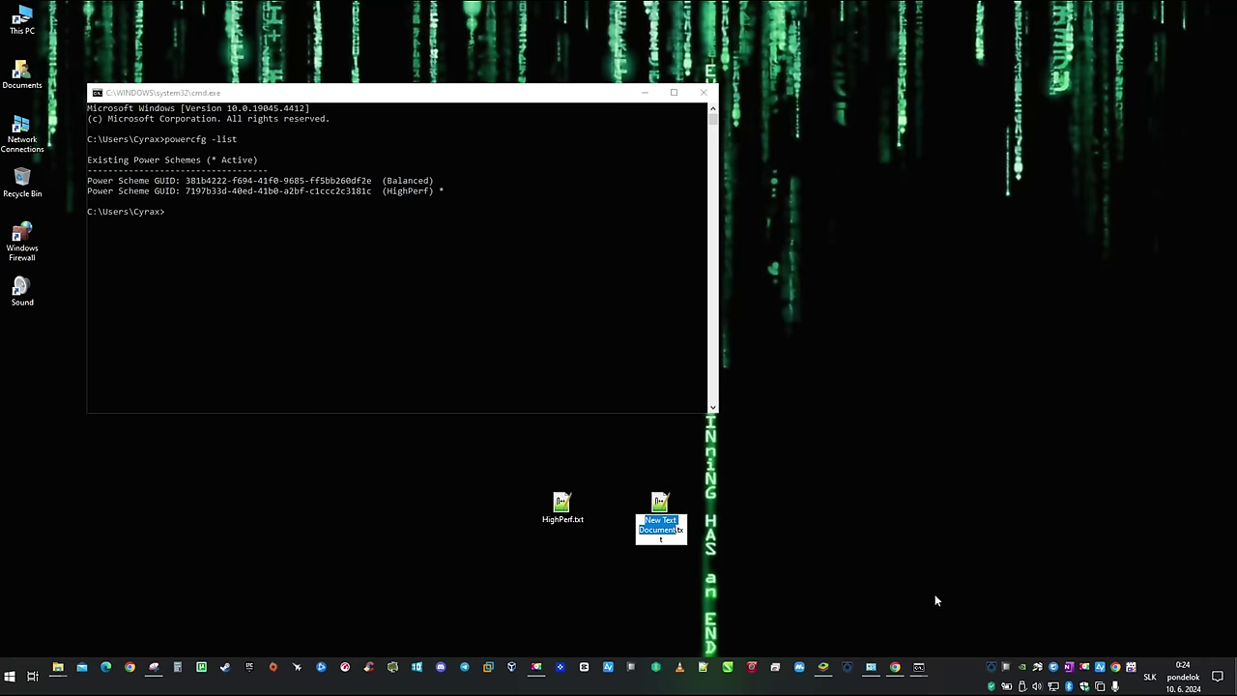
pyautogui.write('Ba')
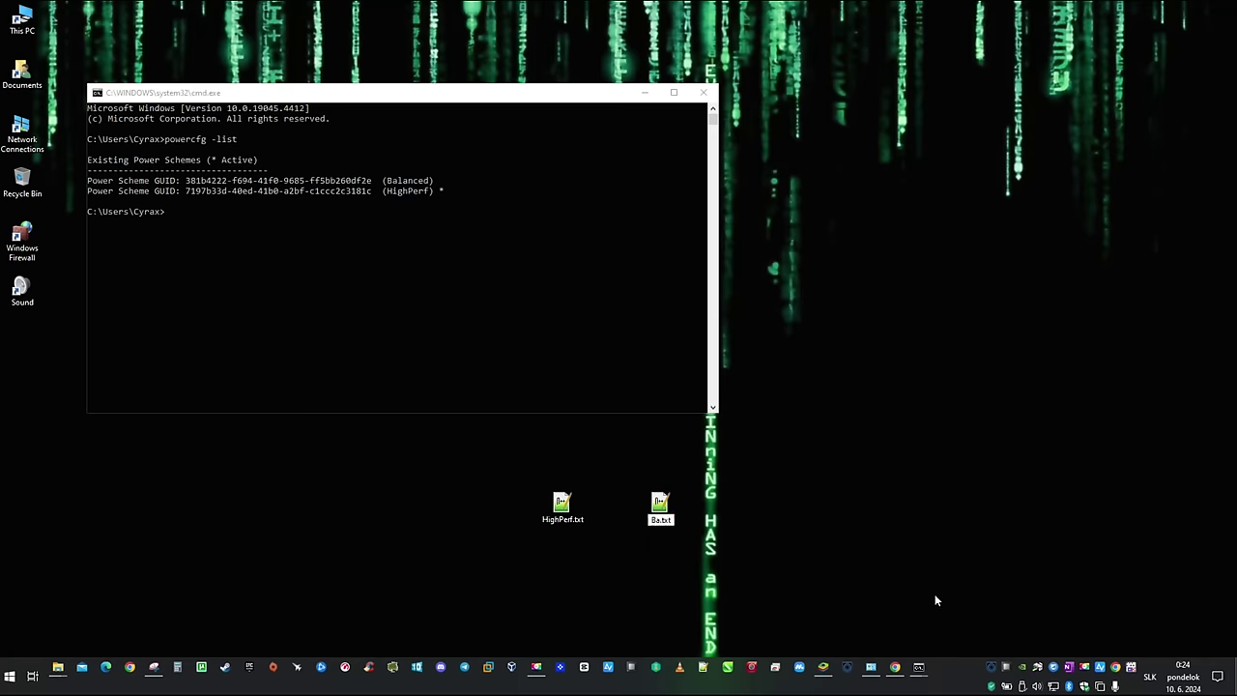
pyautogui.write('lanced')
pyautogui.press('Return')
pyautogui.press('Return')
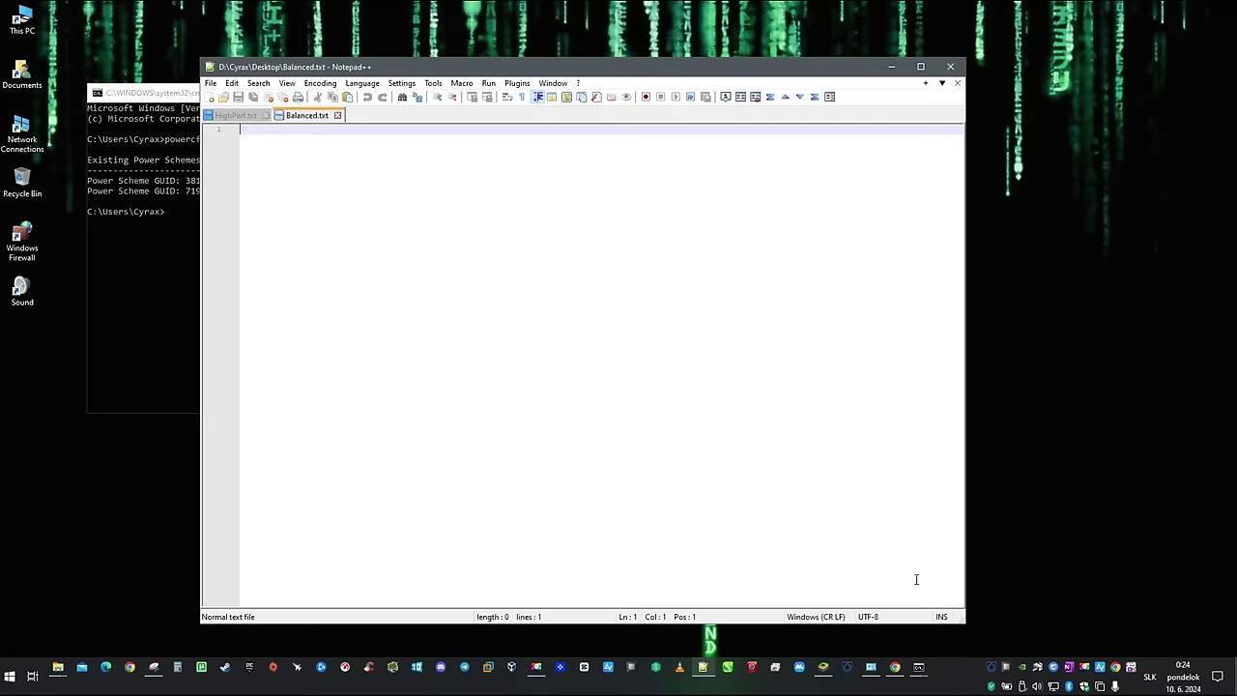
# - Copy the Balanced scheme's GUID from the Command Prompt powercfg listing
pyautogui.moveTo(414, 69); pyautogui.dragTo(601, 75)
pyautogui.click(220, 203)
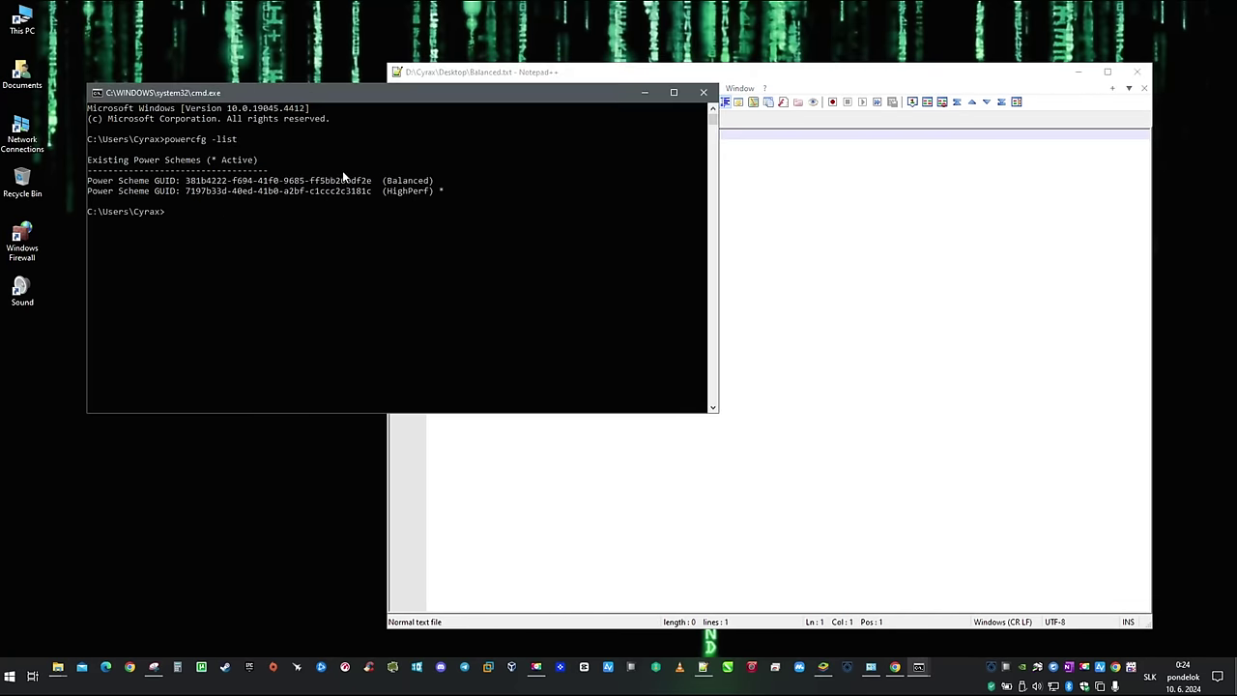
pyautogui.moveTo(370, 179); pyautogui.dragTo(185, 181)
pyautogui.hotkey('ctrl', 'c')
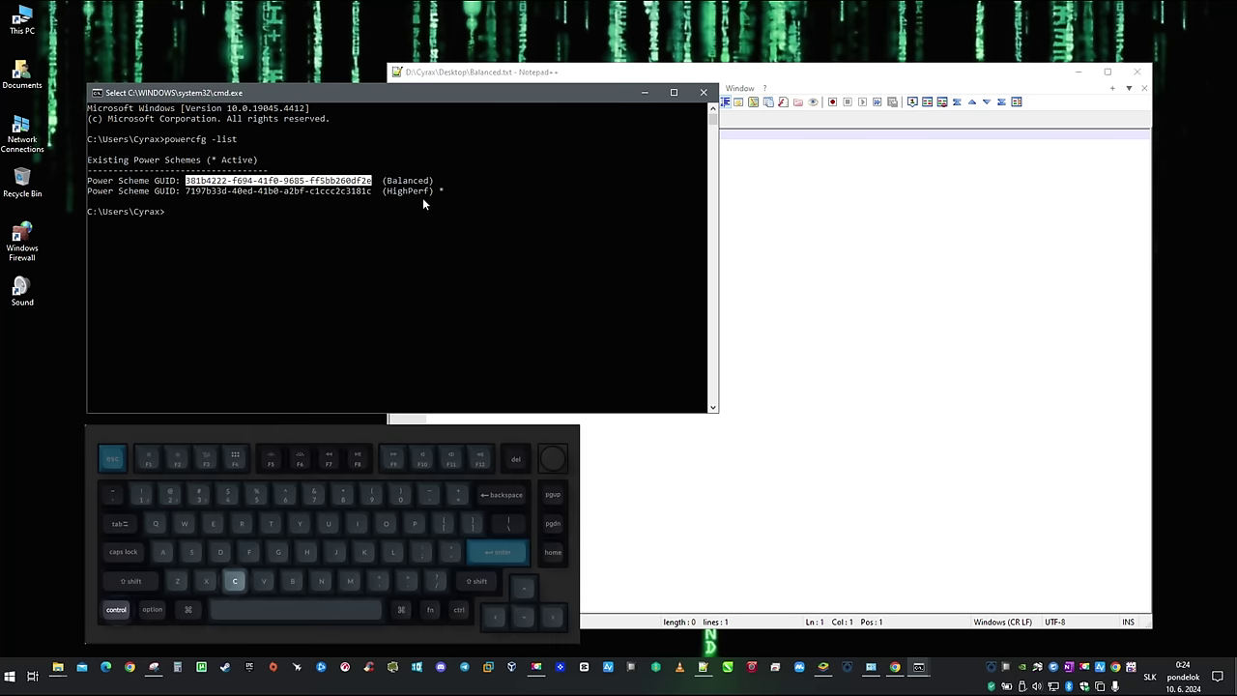
# - Write 'powercfg -setactive' plus the Balanced GUID into Balanced.txt, save, and close Notepad++
pyautogui.click(778, 211)
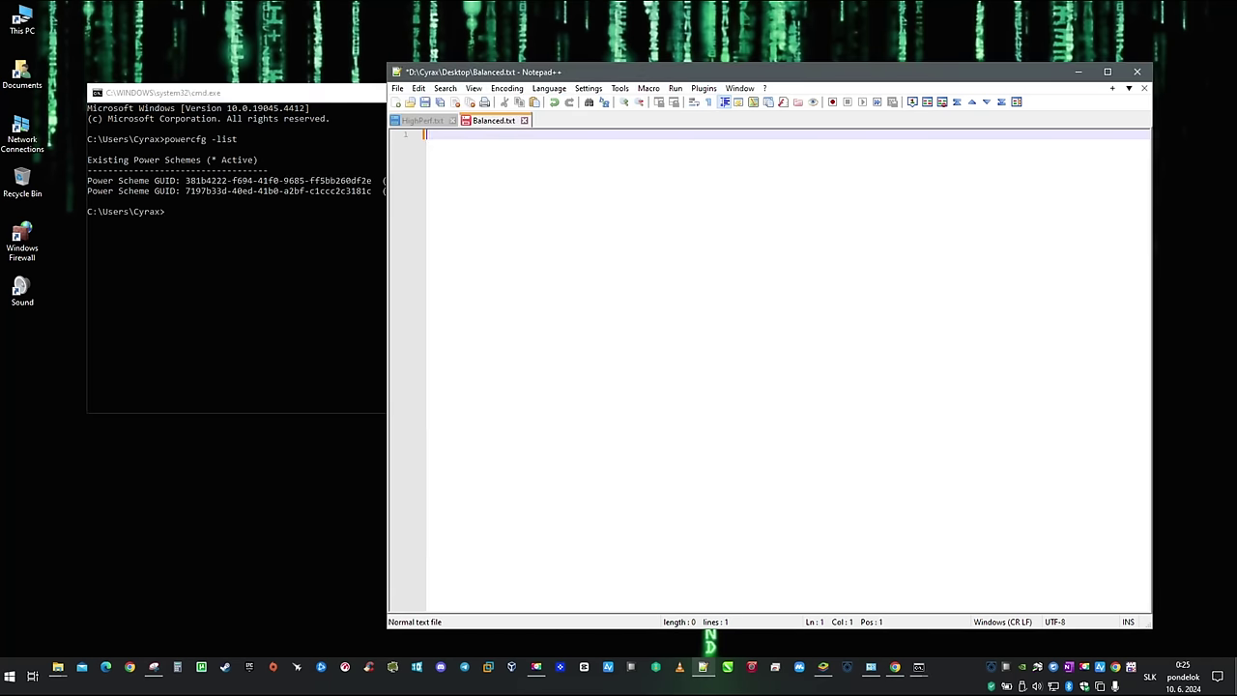
pyautogui.write('powercfg -setactiv')
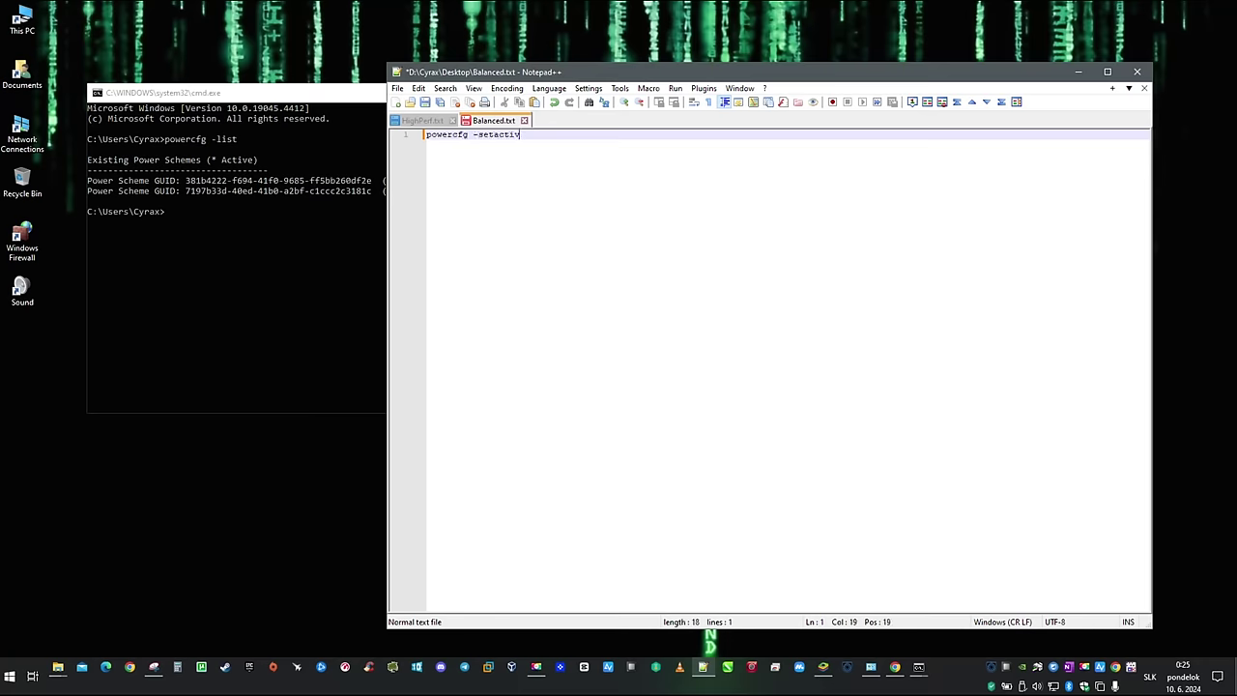
pyautogui.write('e')
pyautogui.hotkey('ctrl', 'v')
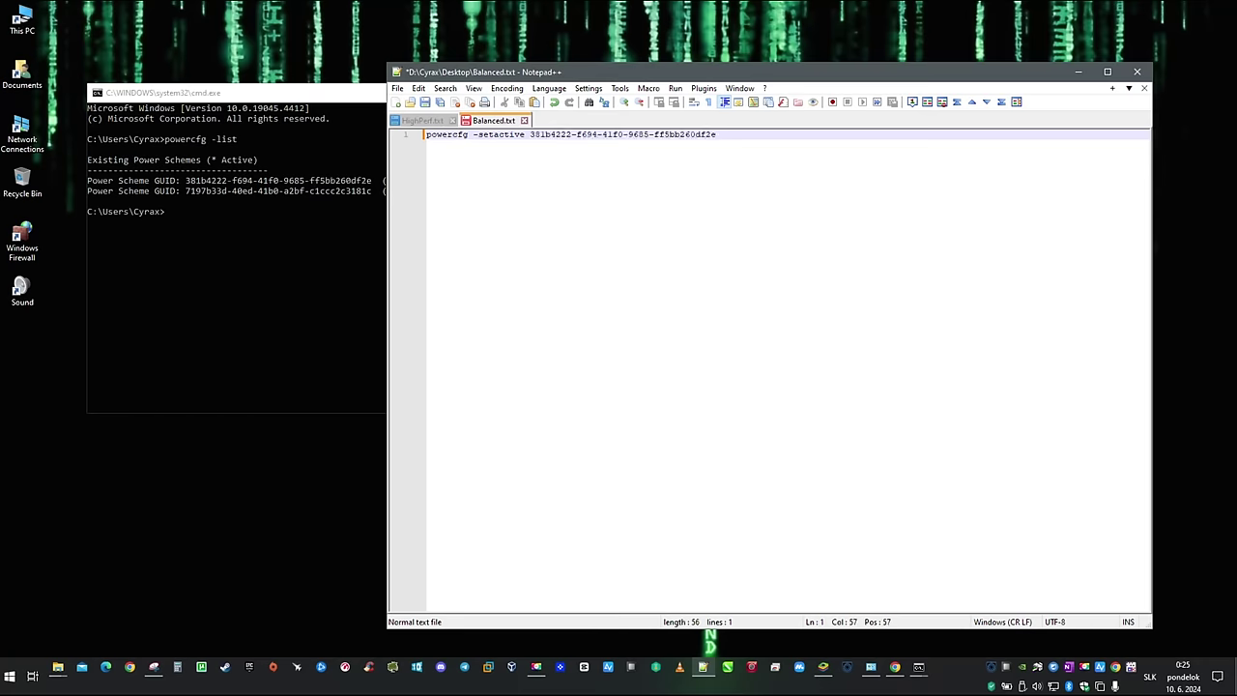
pyautogui.click(426, 102)
pyautogui.click(1136, 72)
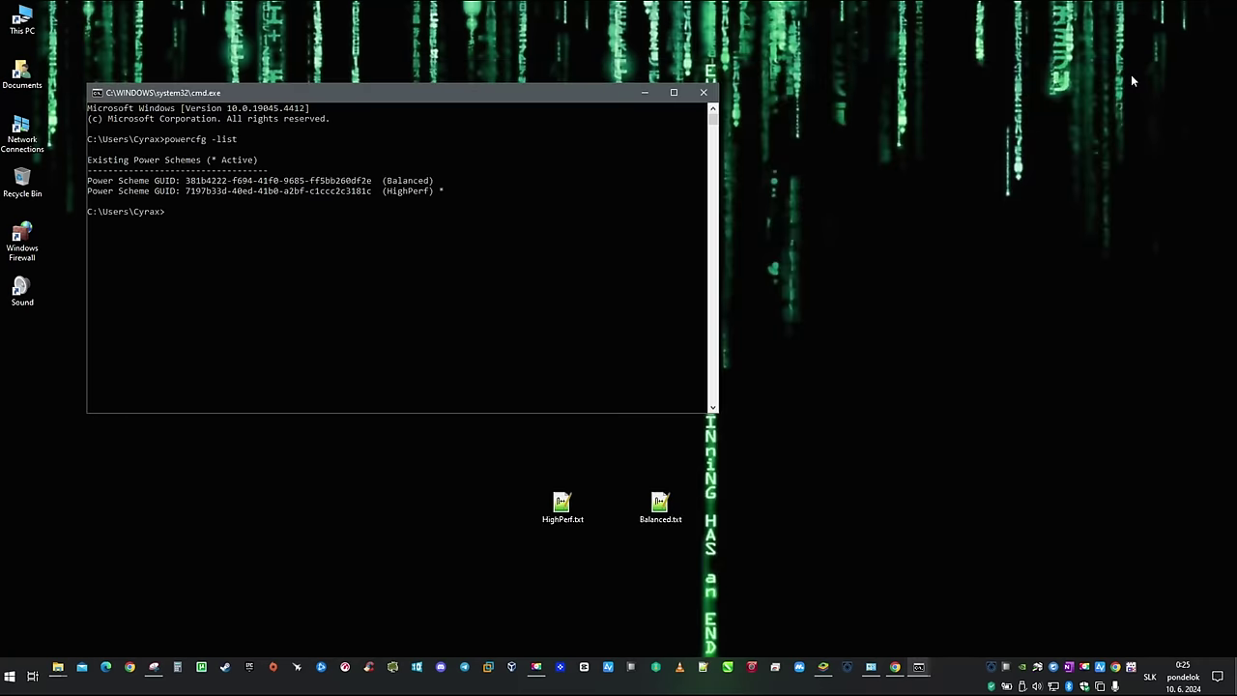
pyautogui.click(575, 523)
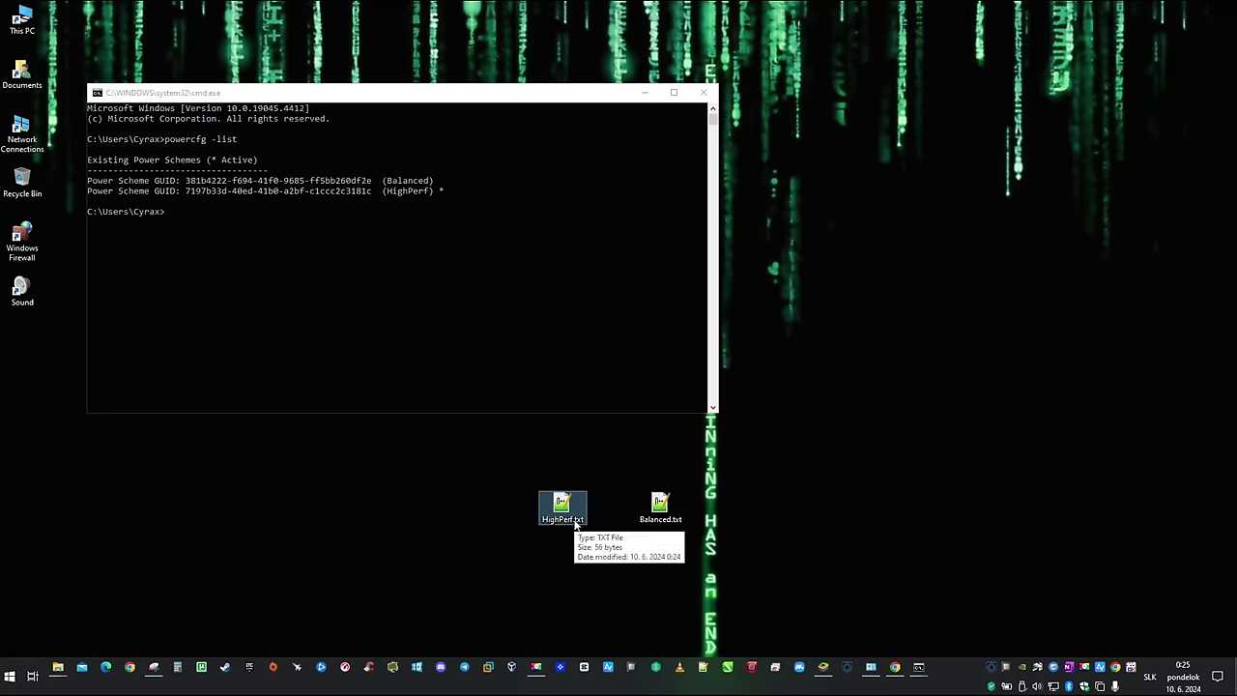
# - Rename HighPerf.txt to HighPerf.bat
pyautogui.click(642, 94)
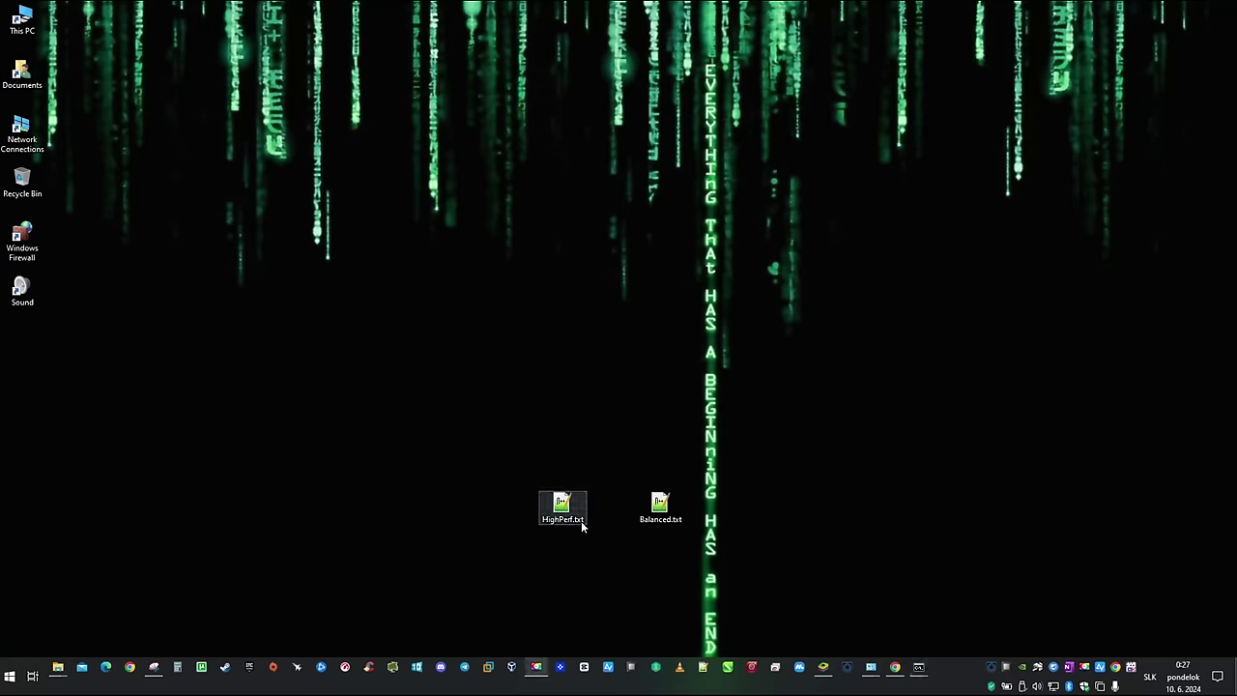
pyautogui.click(581, 526)
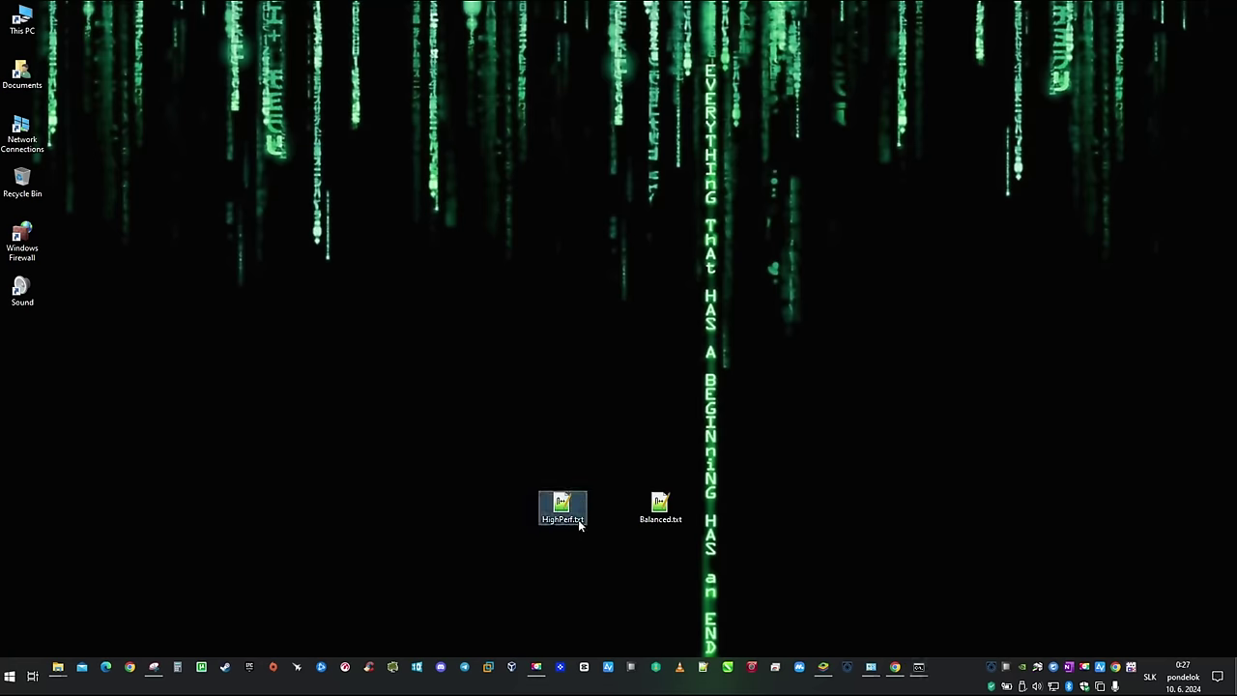
pyautogui.rightClick(580, 525)
pyautogui.click(633, 491)
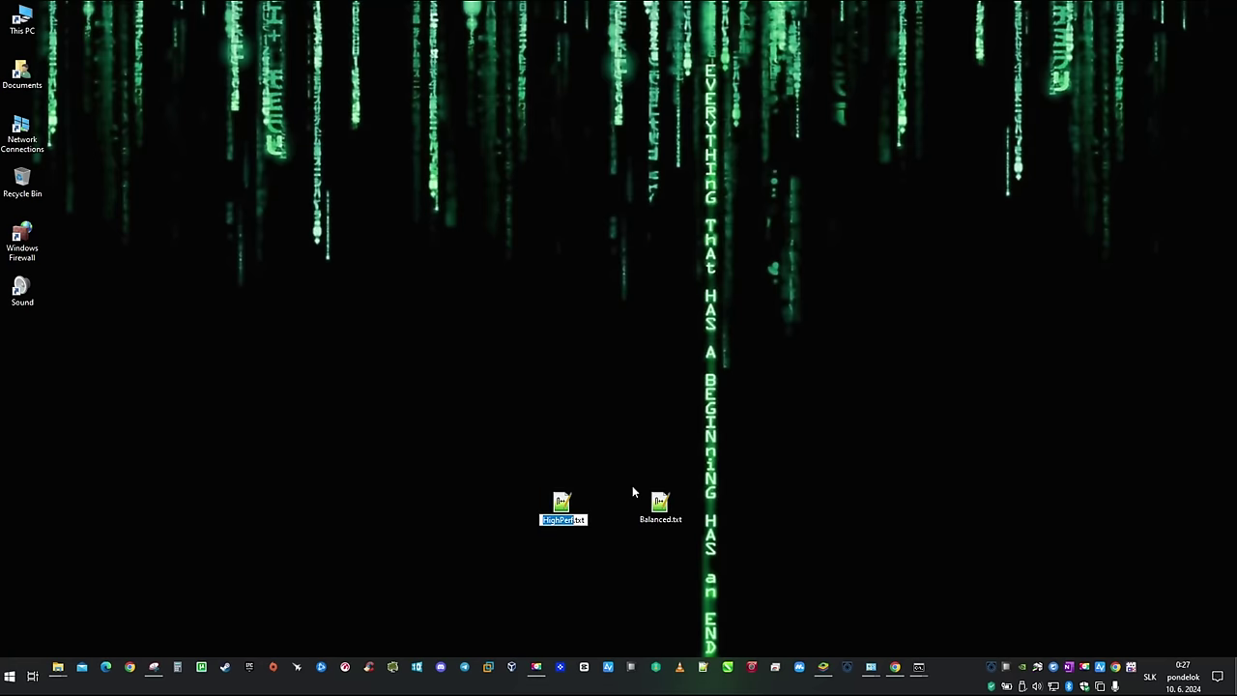
pyautogui.press('Right')
pyautogui.press('Right')
pyautogui.press('Right')
pyautogui.press('Right')
pyautogui.press('Right')
pyautogui.press('BackSpace')
pyautogui.write('bat')
pyautogui.press('Return')
# - Rename Balanced.txt to Balanced.bat and place it beside HighPerf.bat
pyautogui.press('Return')
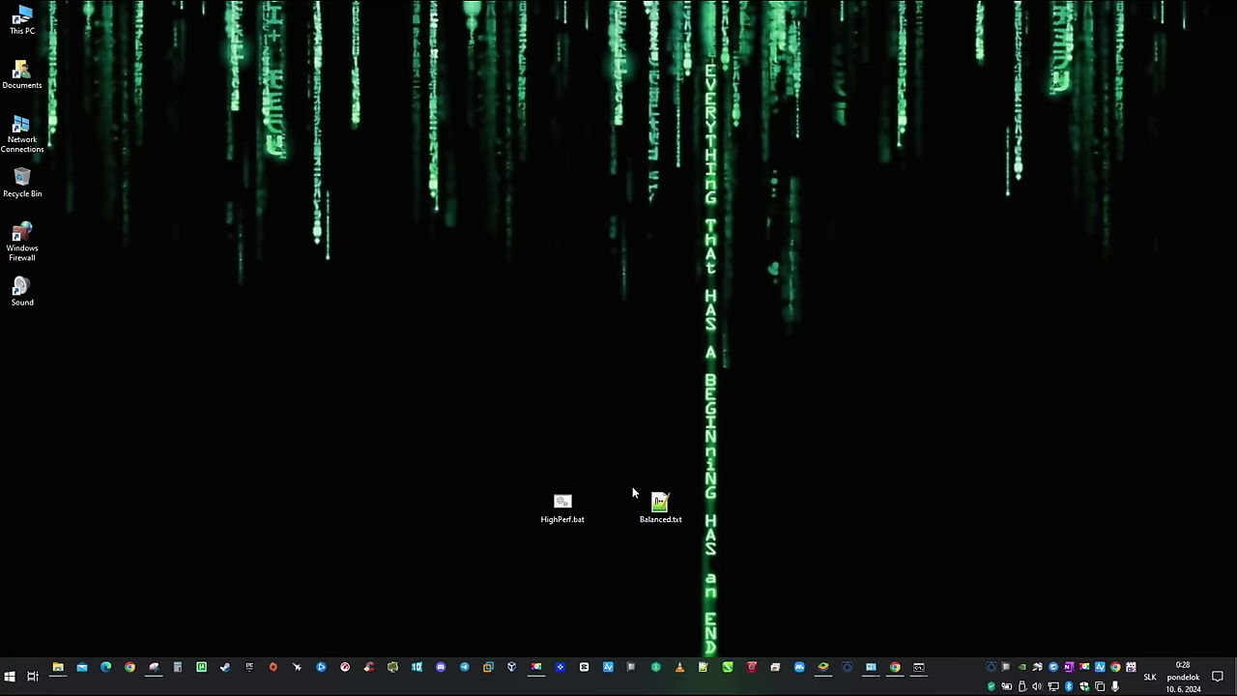
pyautogui.click(675, 519)
pyautogui.doubleClick(677, 520)
pyautogui.write('bat')
pyautogui.press('Return')
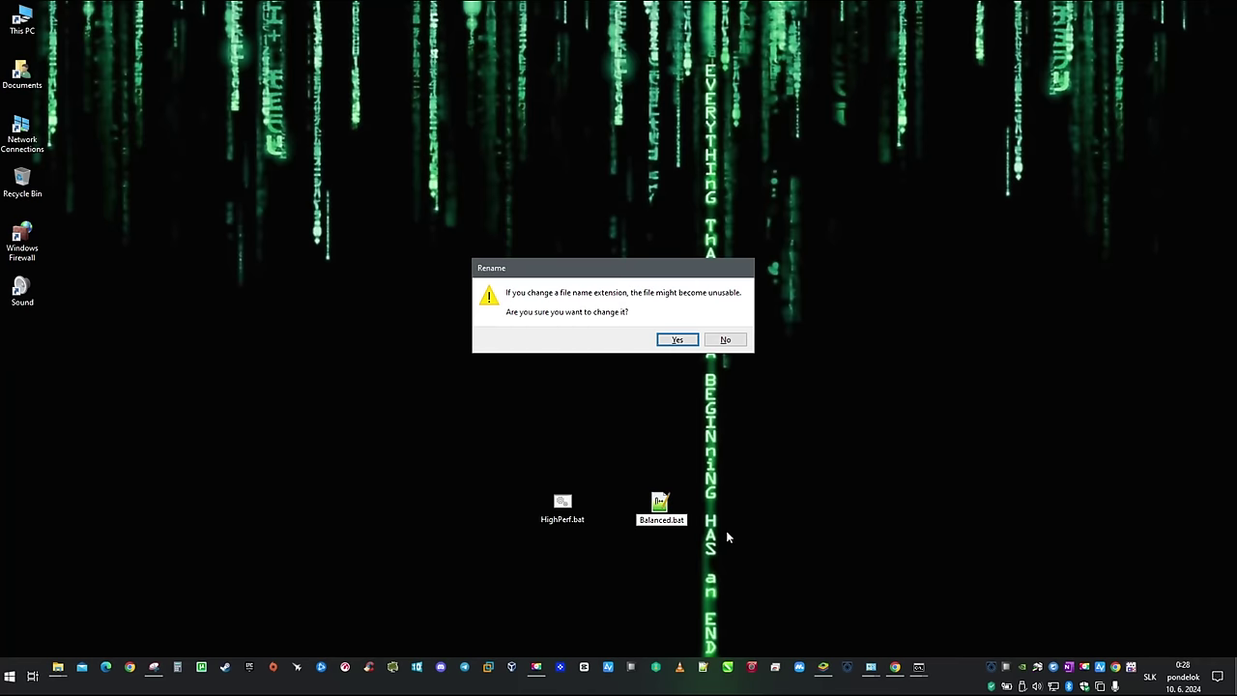
pyautogui.press('Return')
pyautogui.moveTo(662, 508); pyautogui.dragTo(624, 510)
pyautogui.click(728, 494)
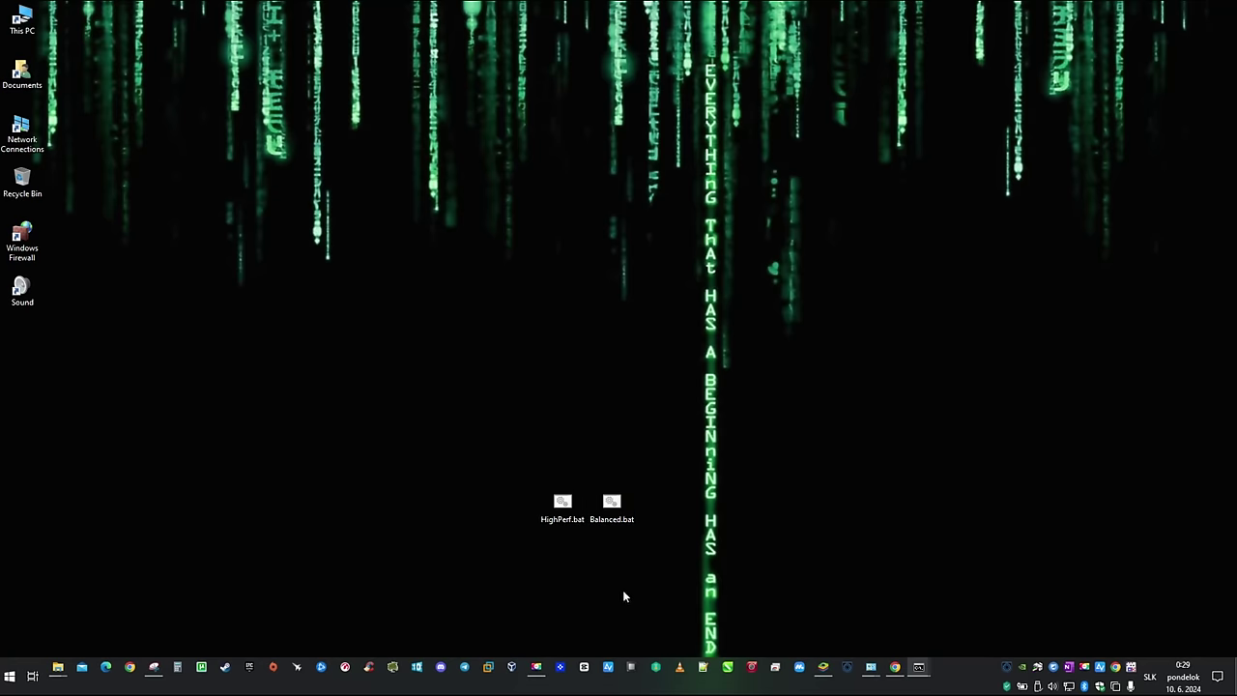
# - Open Open Hardware Monitor, resize Power Options, and run Balanced.bat to activate Balanced
pyautogui.click(631, 667)
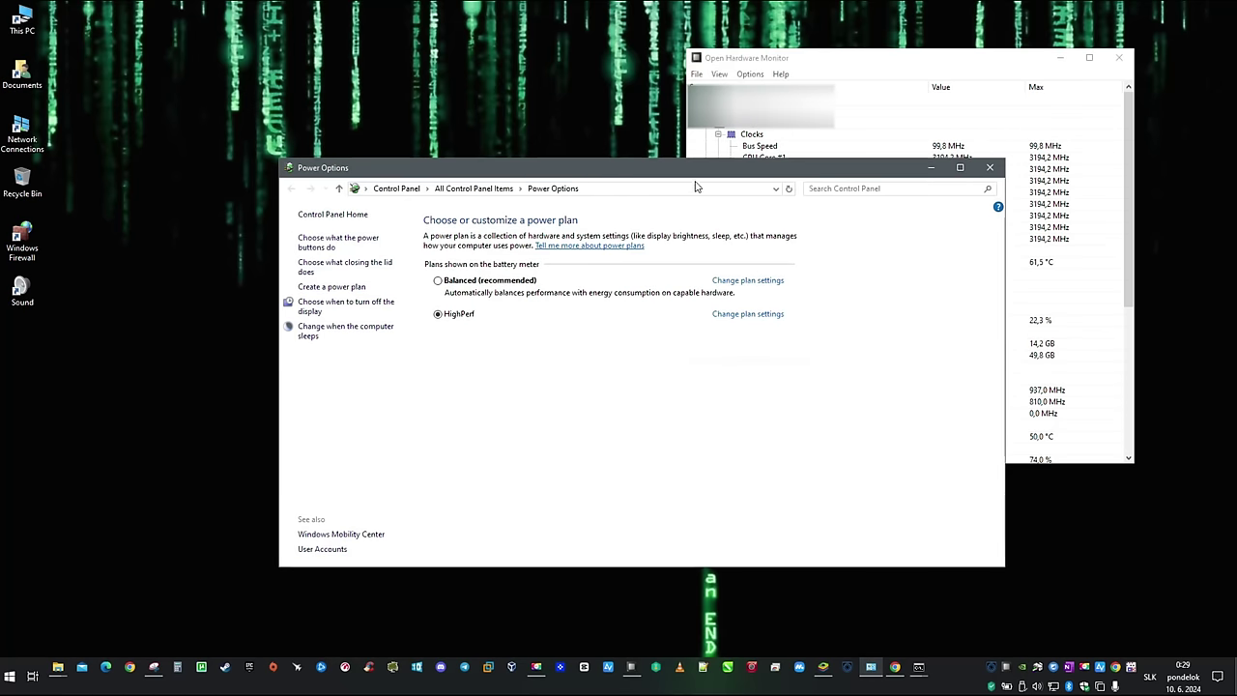
pyautogui.moveTo(695, 181); pyautogui.dragTo(470, 70)
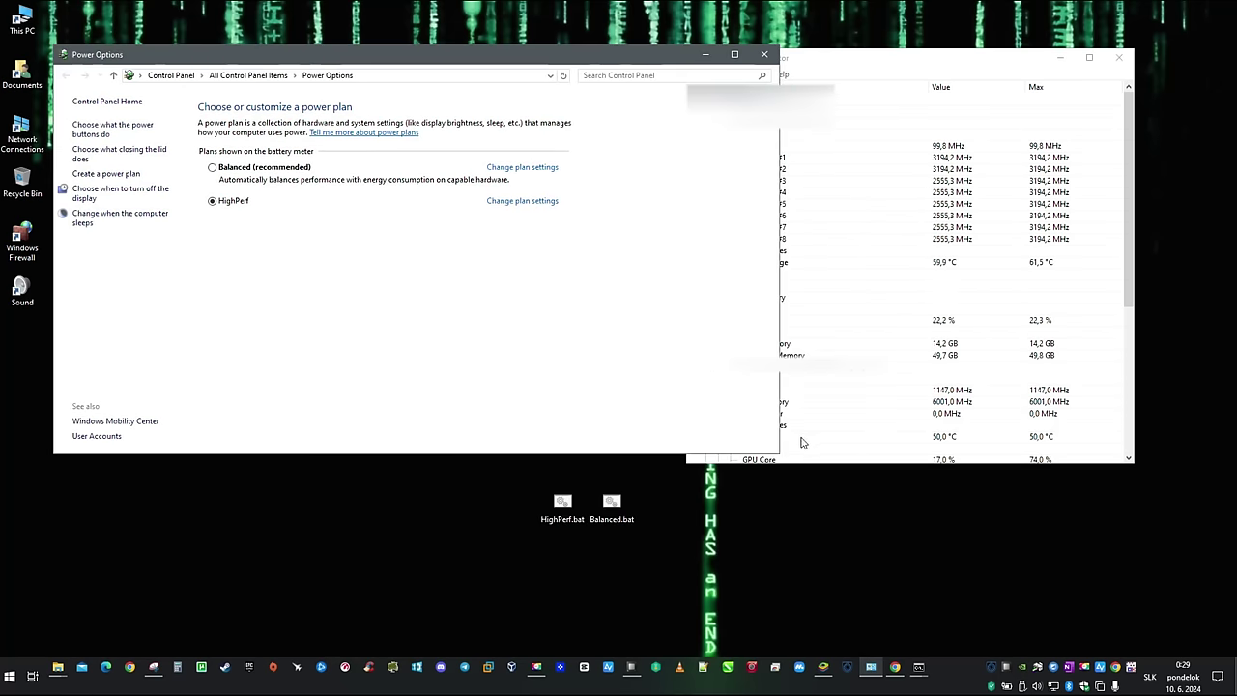
pyautogui.moveTo(778, 454); pyautogui.dragTo(616, 409)
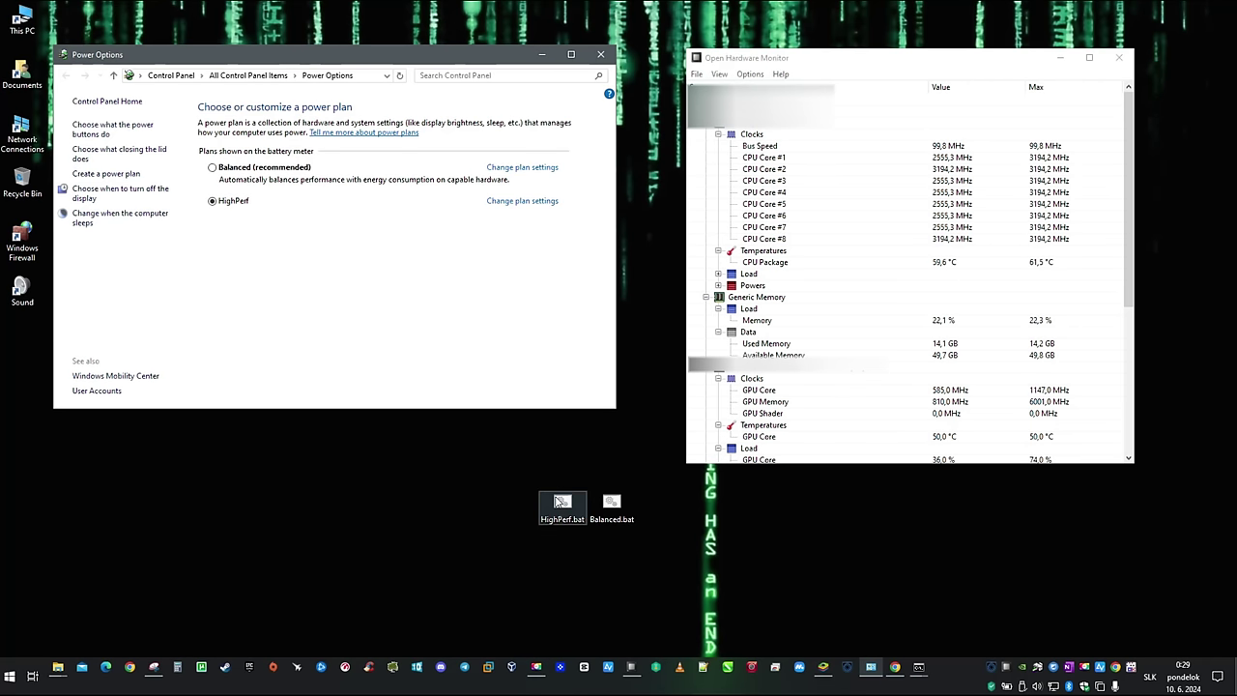
pyautogui.doubleClick(613, 511)
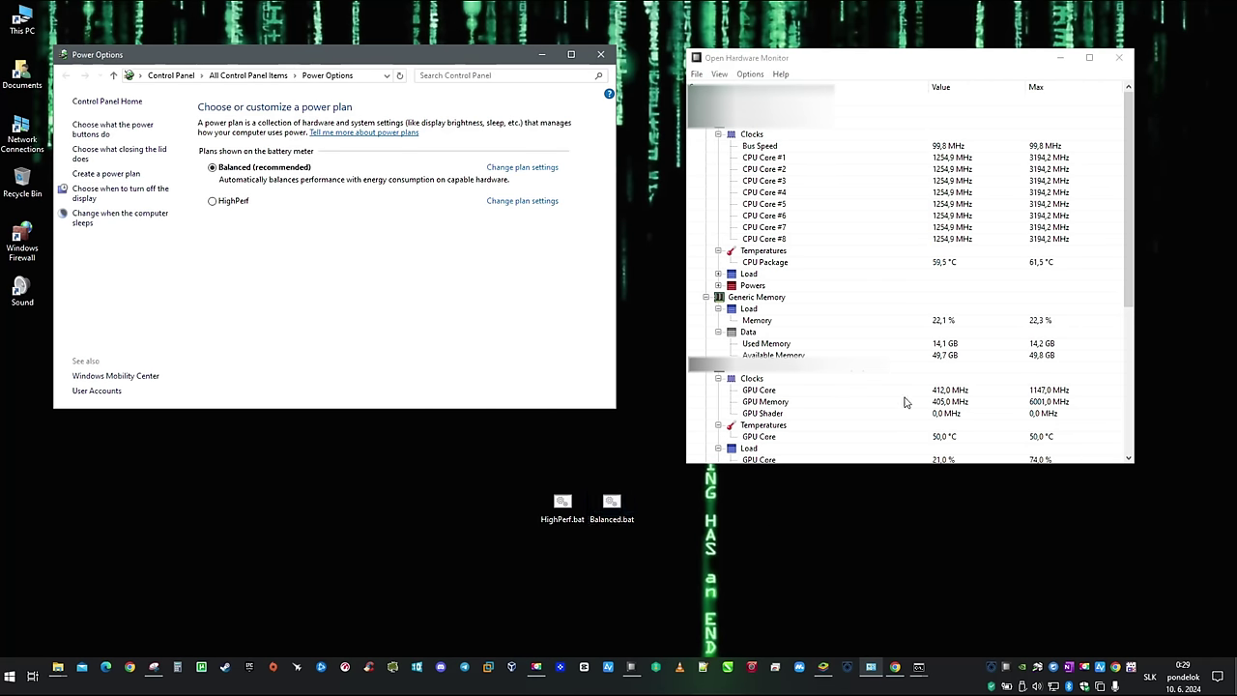
# - Run HighPerf.bat while watching CPU clocks to switch back to HighPerf
pyautogui.click(945, 252)
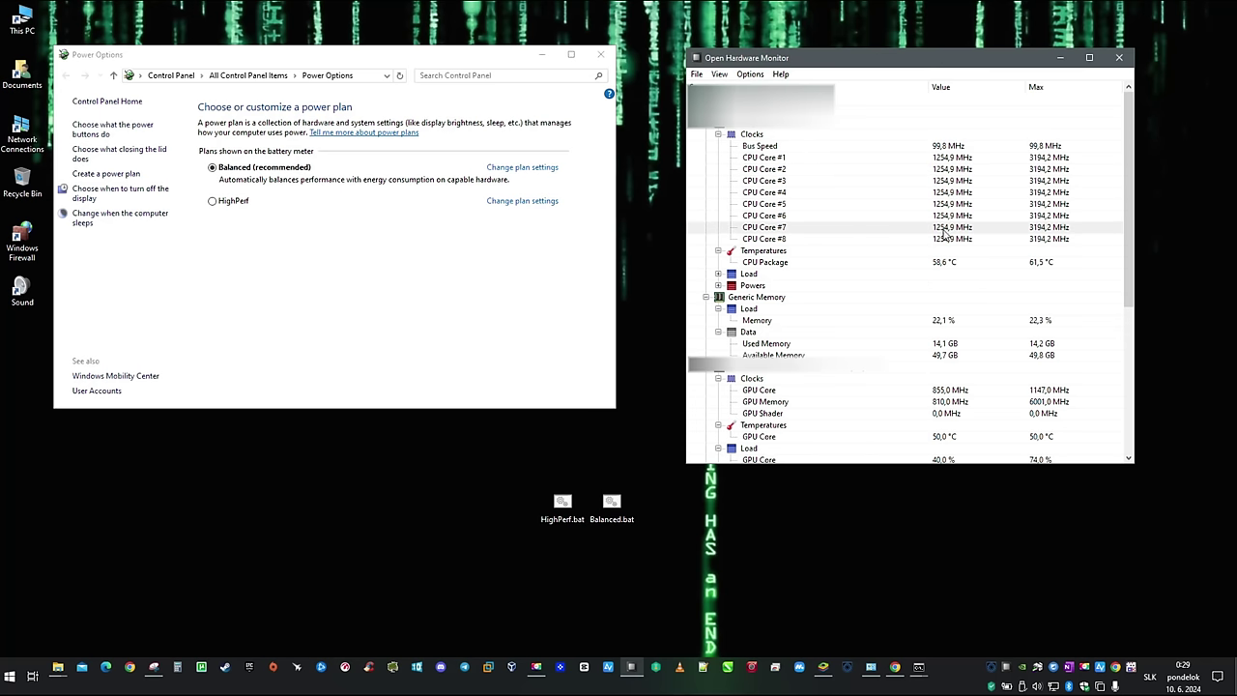
pyautogui.doubleClick(564, 507)
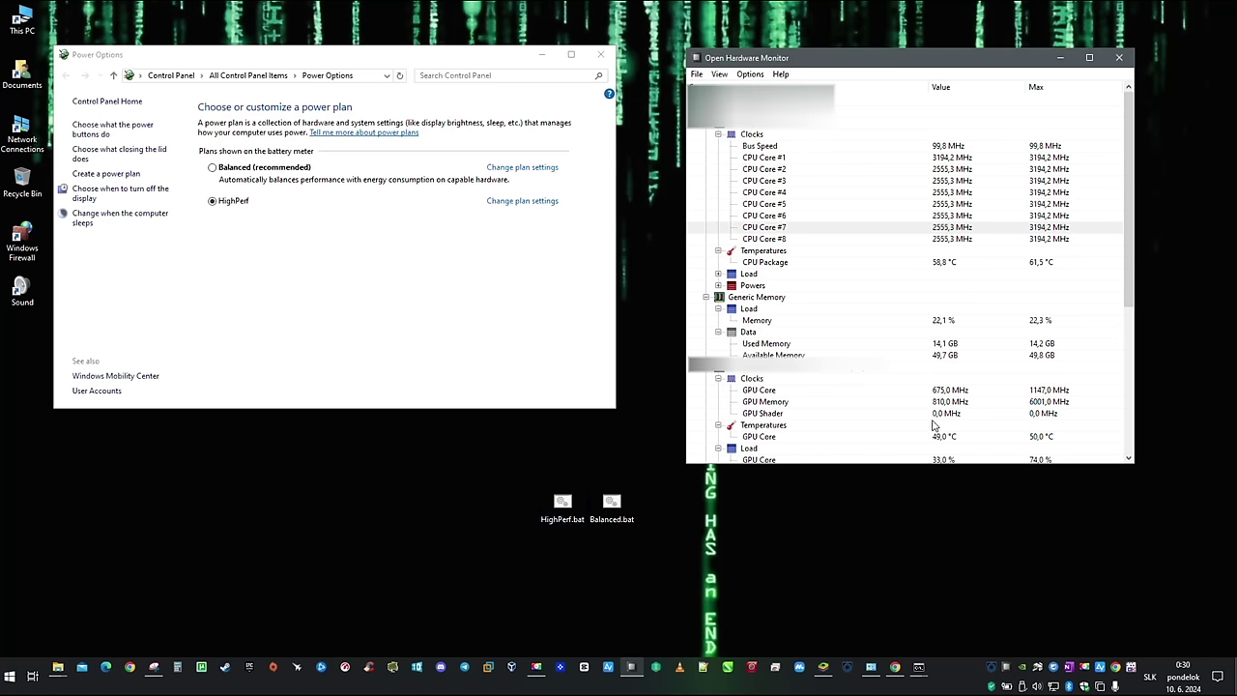
pyautogui.click(1060, 57)
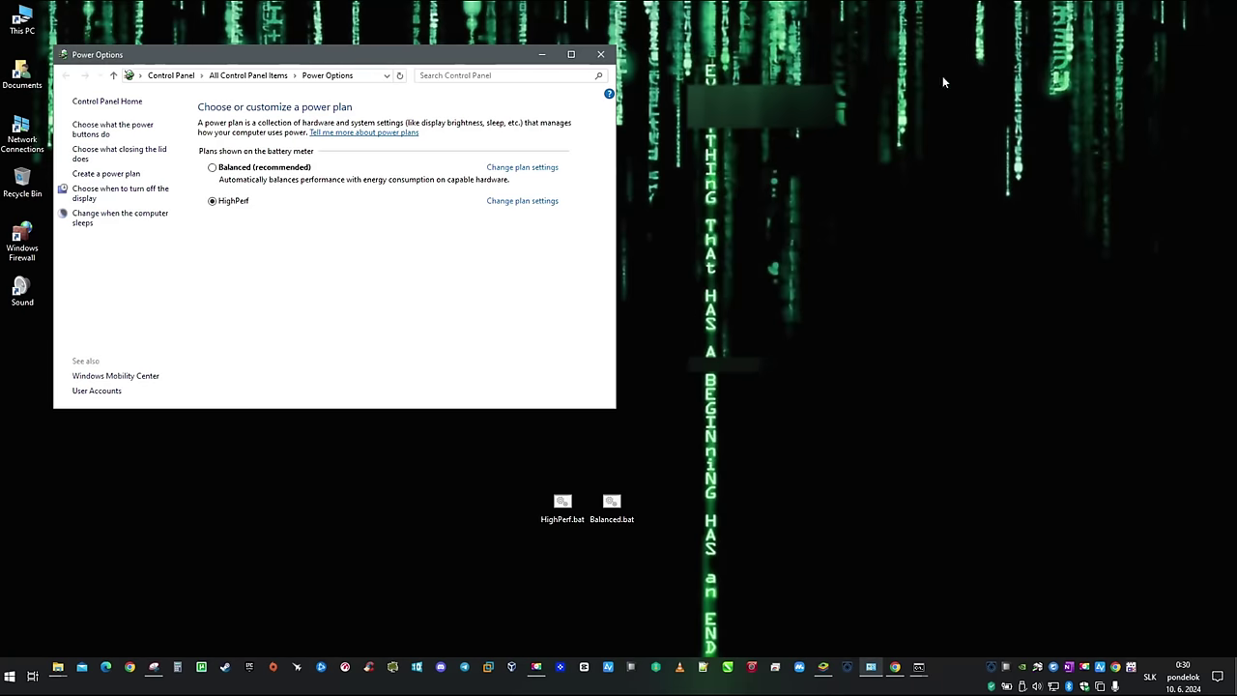
# - Create a 'Power plans' desktop folder and drag both .bat files into it
pyautogui.click(542, 55)
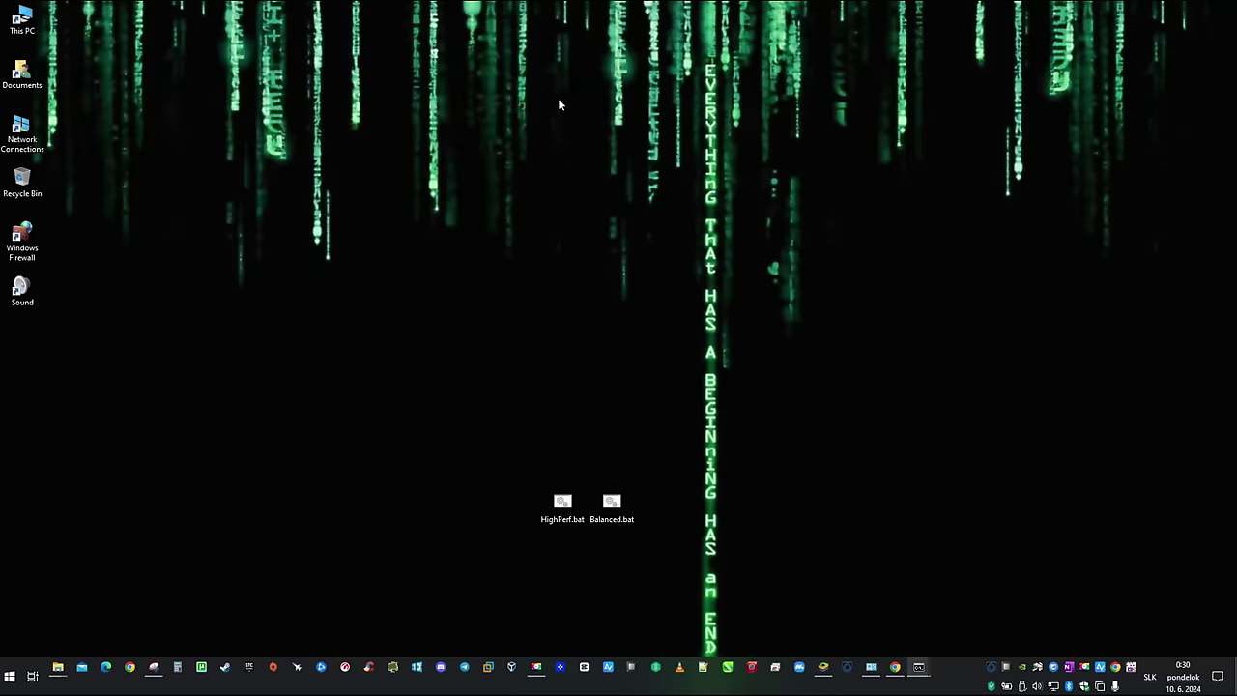
pyautogui.rightClick(829, 369)
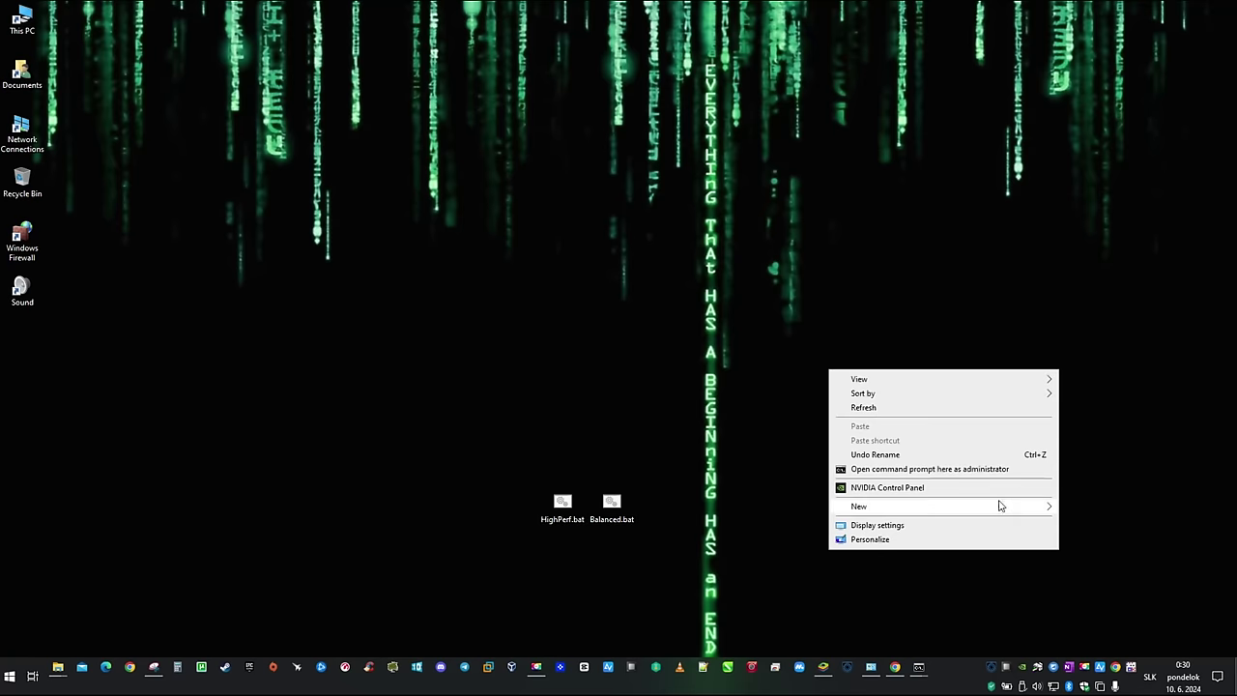
pyautogui.moveTo(892, 514)
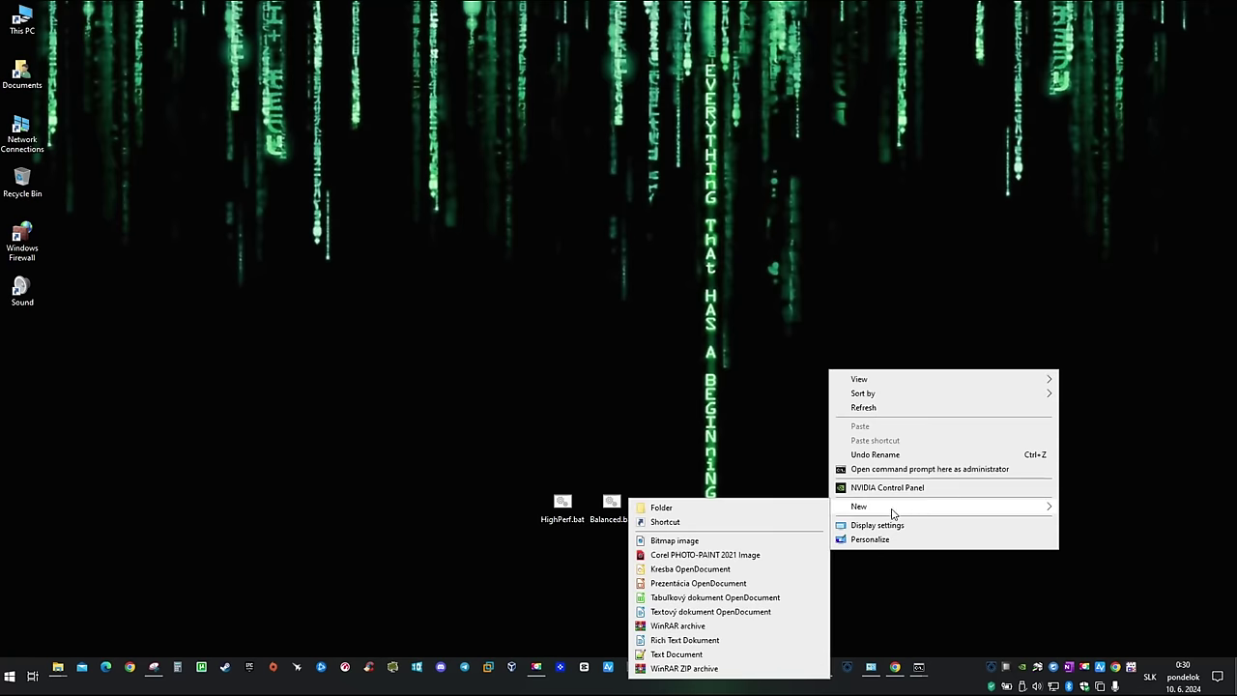
pyautogui.click(796, 509)
pyautogui.write('Pow')
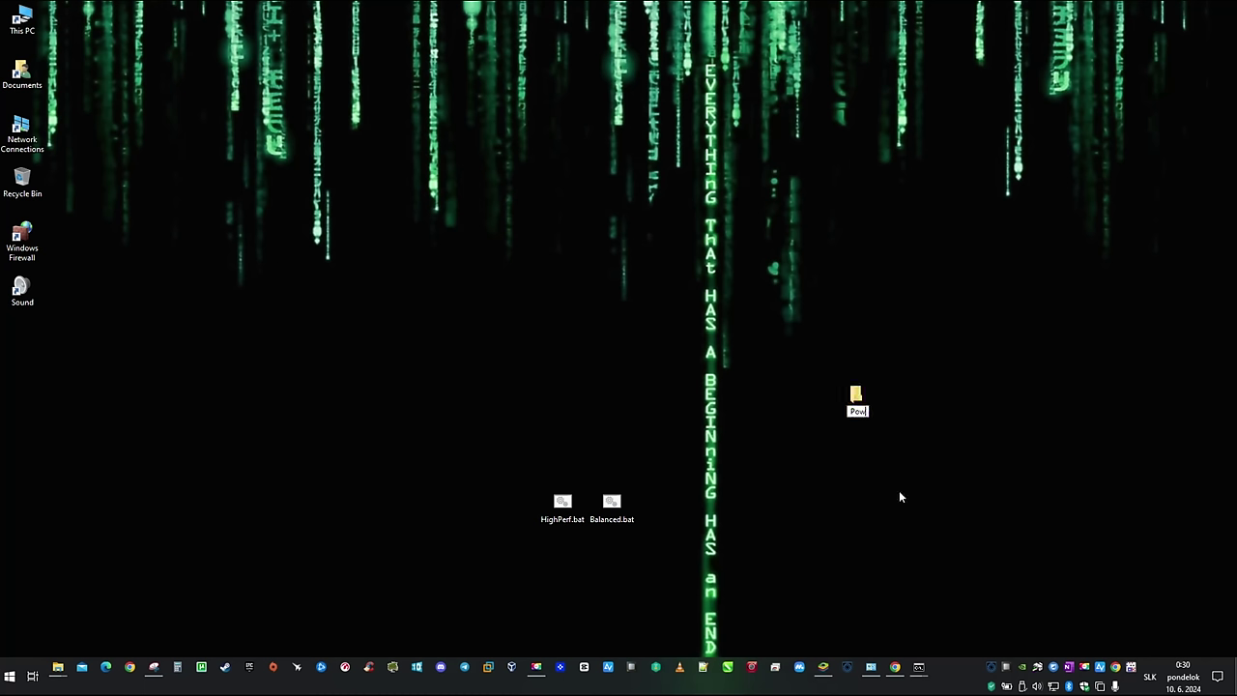
pyautogui.write('er plans')
pyautogui.press('Return')
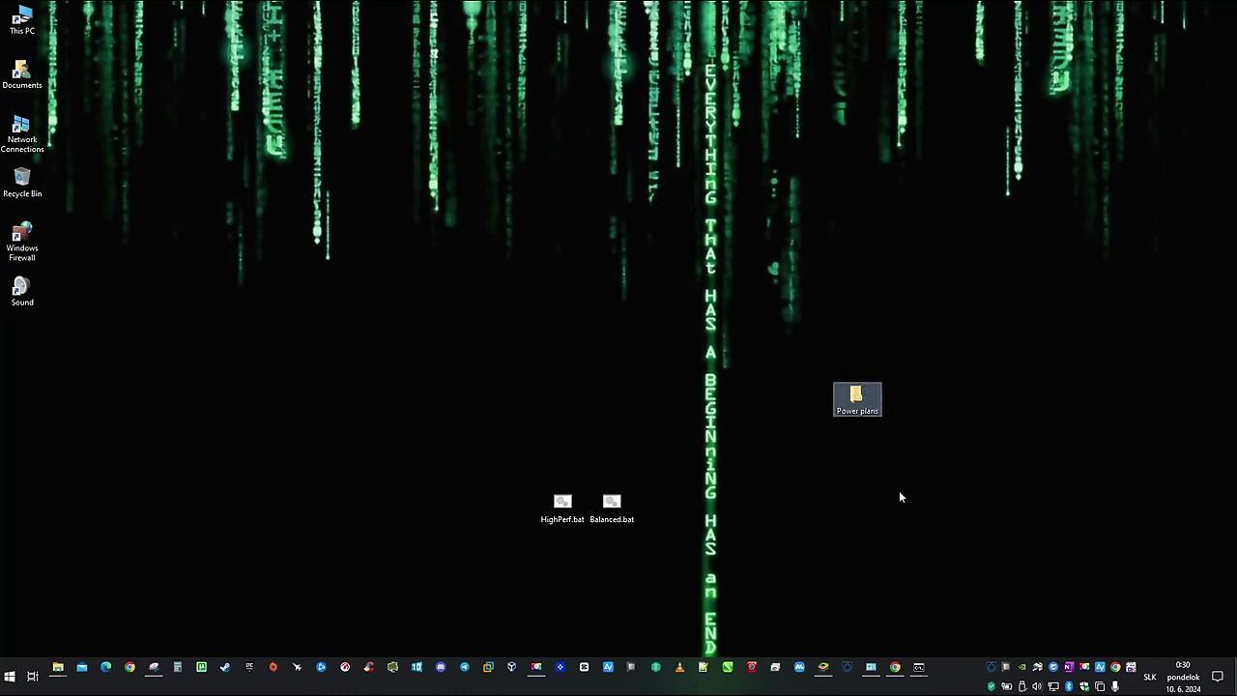
pyautogui.click(692, 461)
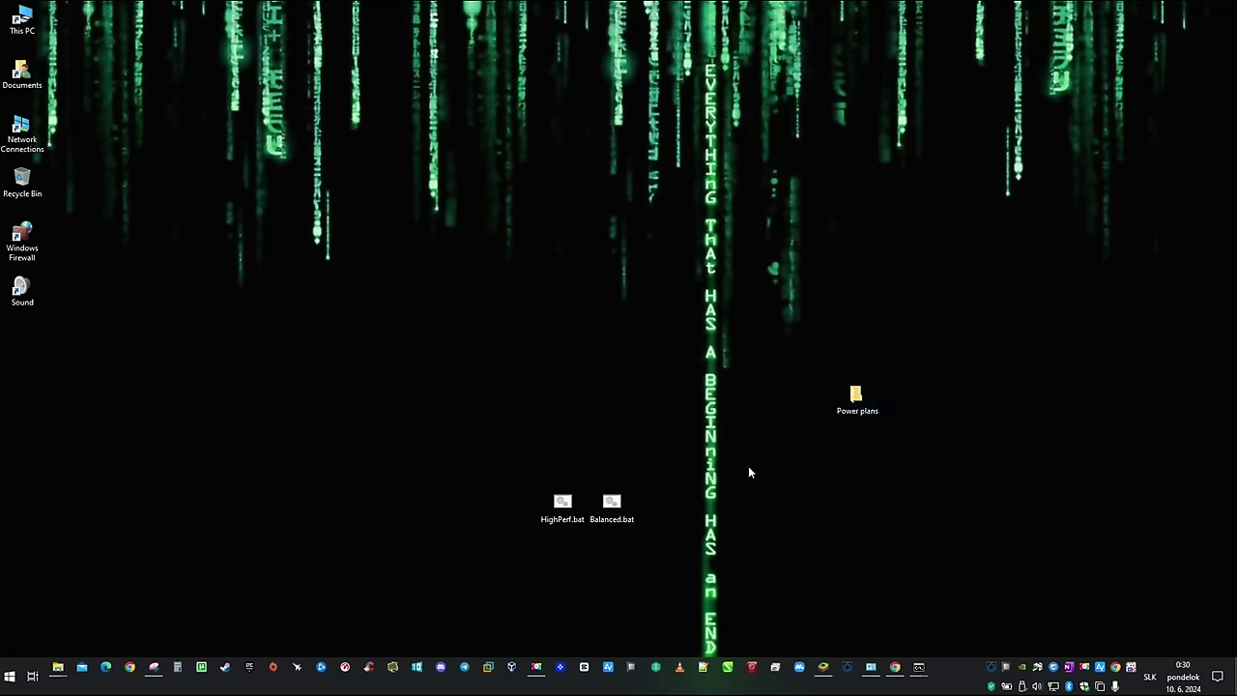
pyautogui.moveTo(685, 464); pyautogui.dragTo(855, 404)
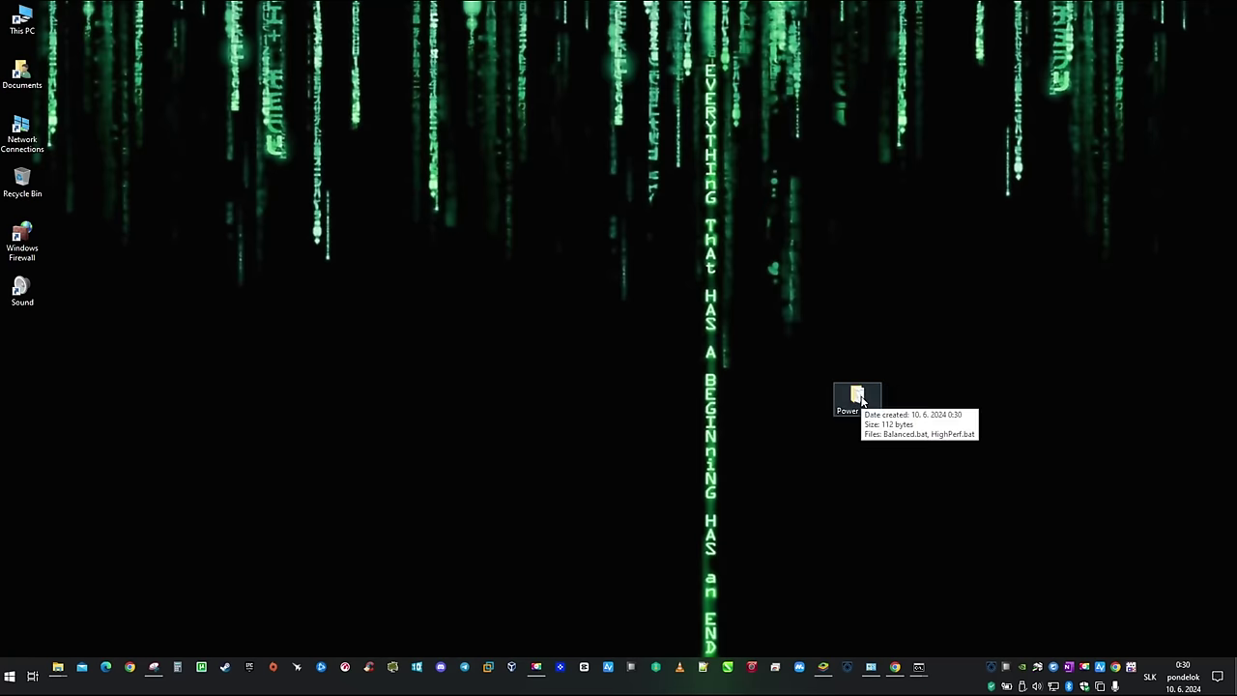
# - Open Power plans and create a desktop shortcut to HighPerf.bat
pyautogui.doubleClick(859, 398)
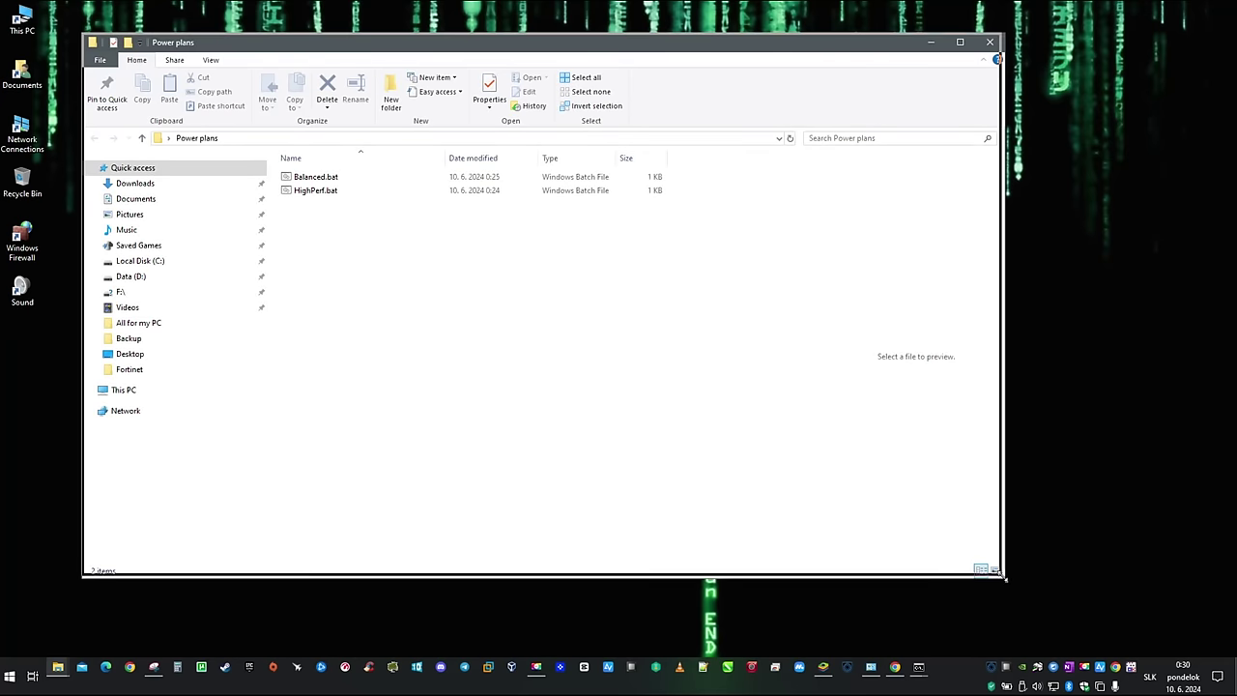
pyautogui.moveTo(1010, 586); pyautogui.dragTo(762, 409)
pyautogui.moveTo(479, 46); pyautogui.dragTo(640, 98)
pyautogui.click(471, 244)
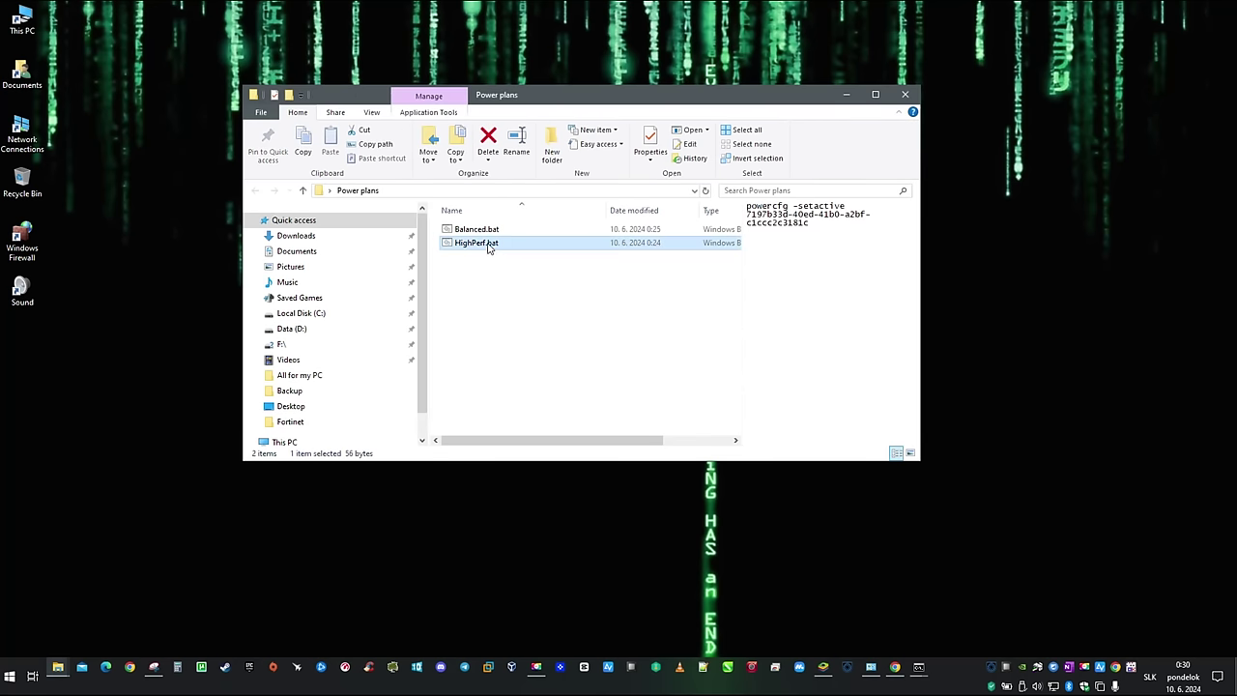
pyautogui.moveTo(488, 247); pyautogui.dragTo(629, 530)
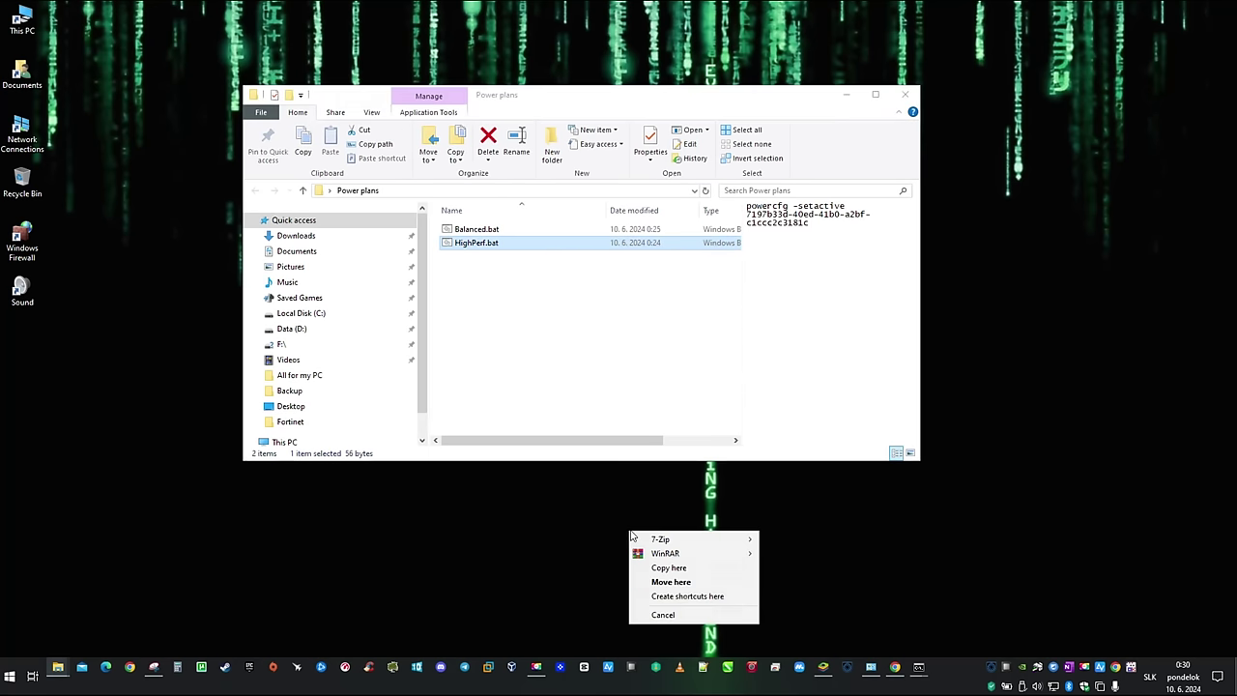
pyautogui.click(723, 596)
# - Create a desktop shortcut to Balanced.bat and close the Power plans folder
pyautogui.click(481, 230)
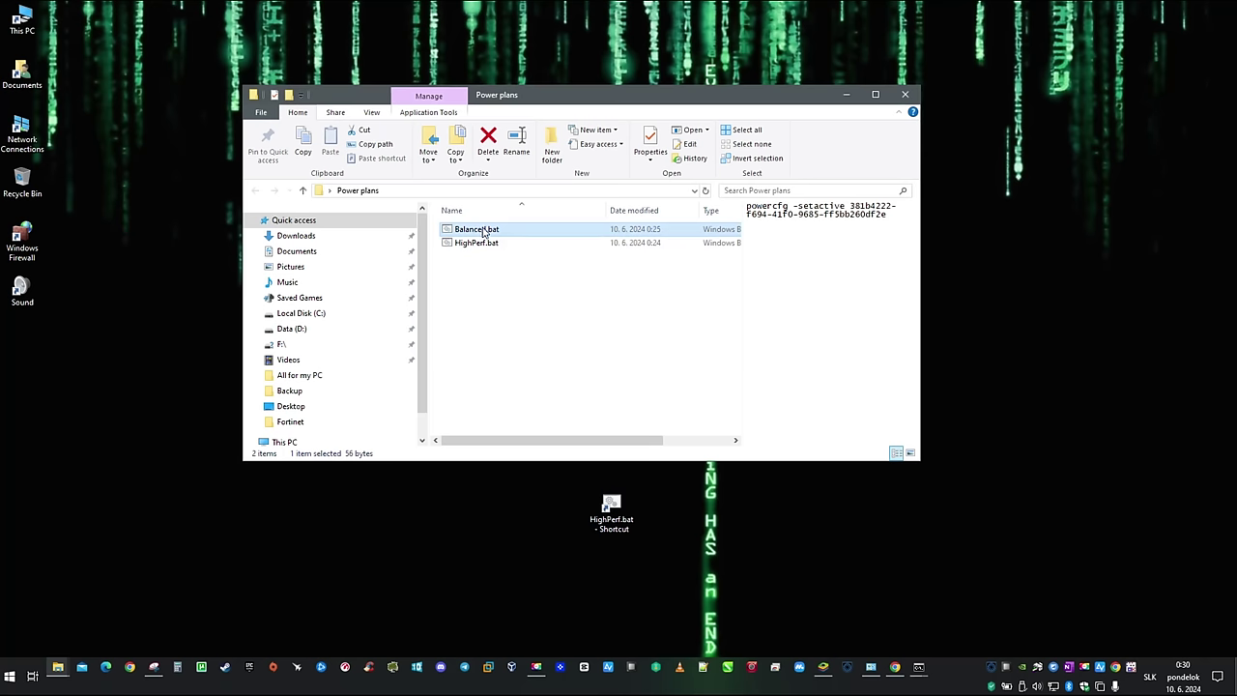
pyautogui.moveTo(489, 233); pyautogui.dragTo(732, 522)
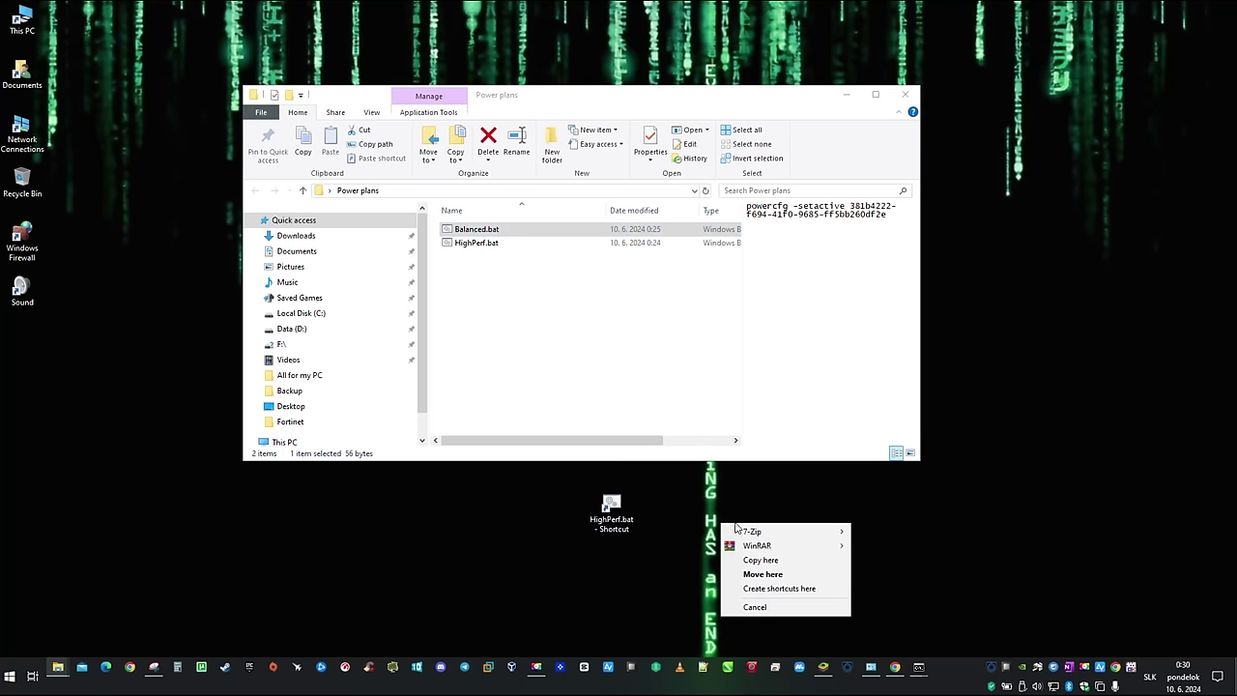
pyautogui.click(807, 596)
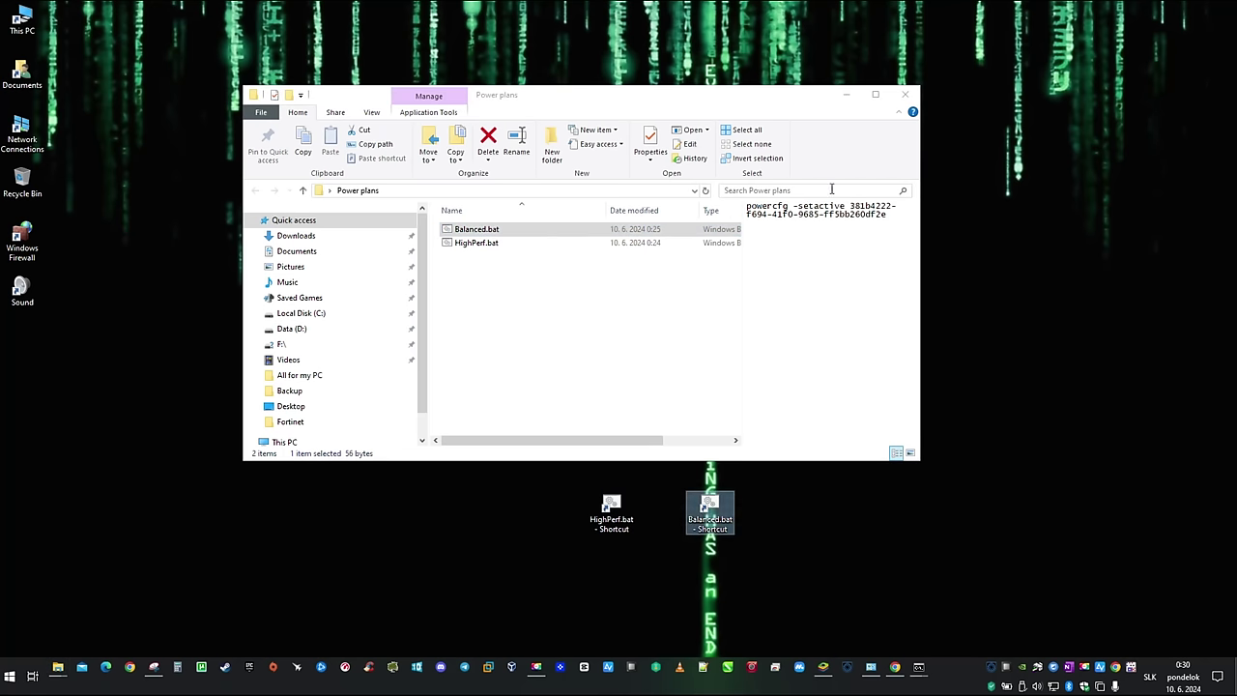
pyautogui.click(905, 97)
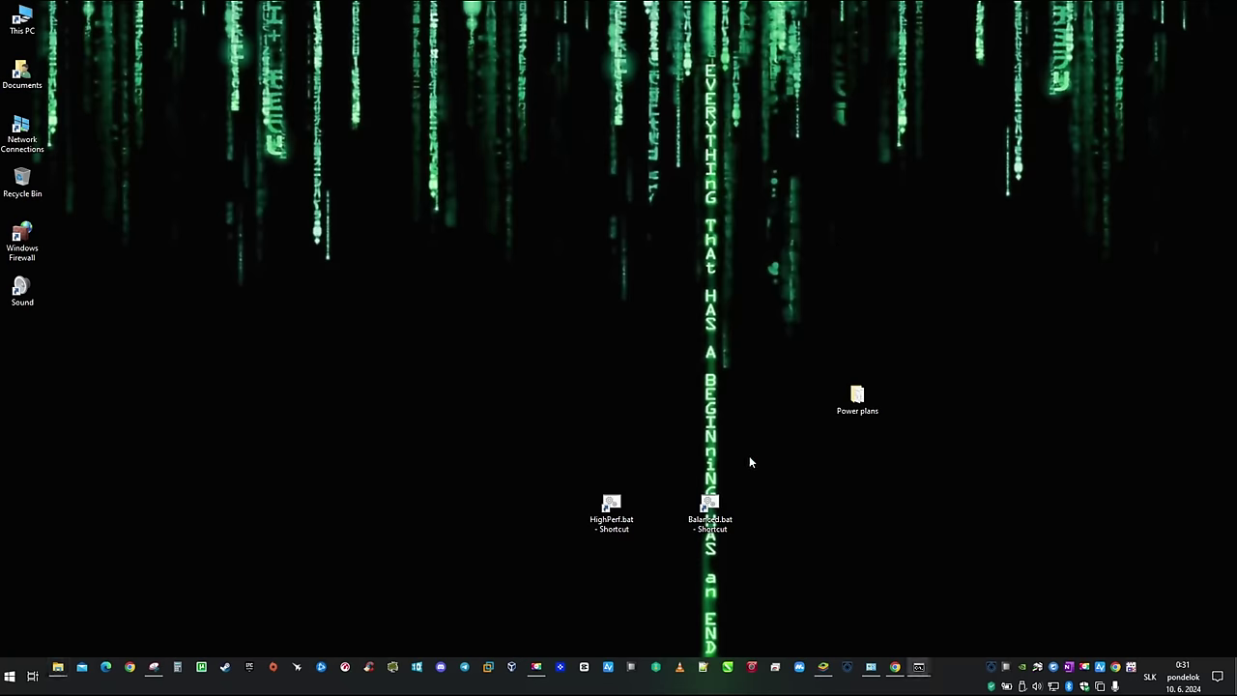
# - Go to icon-icons.com in Edge and search arrow icons filtered to 3D style
pyautogui.click(104, 667)
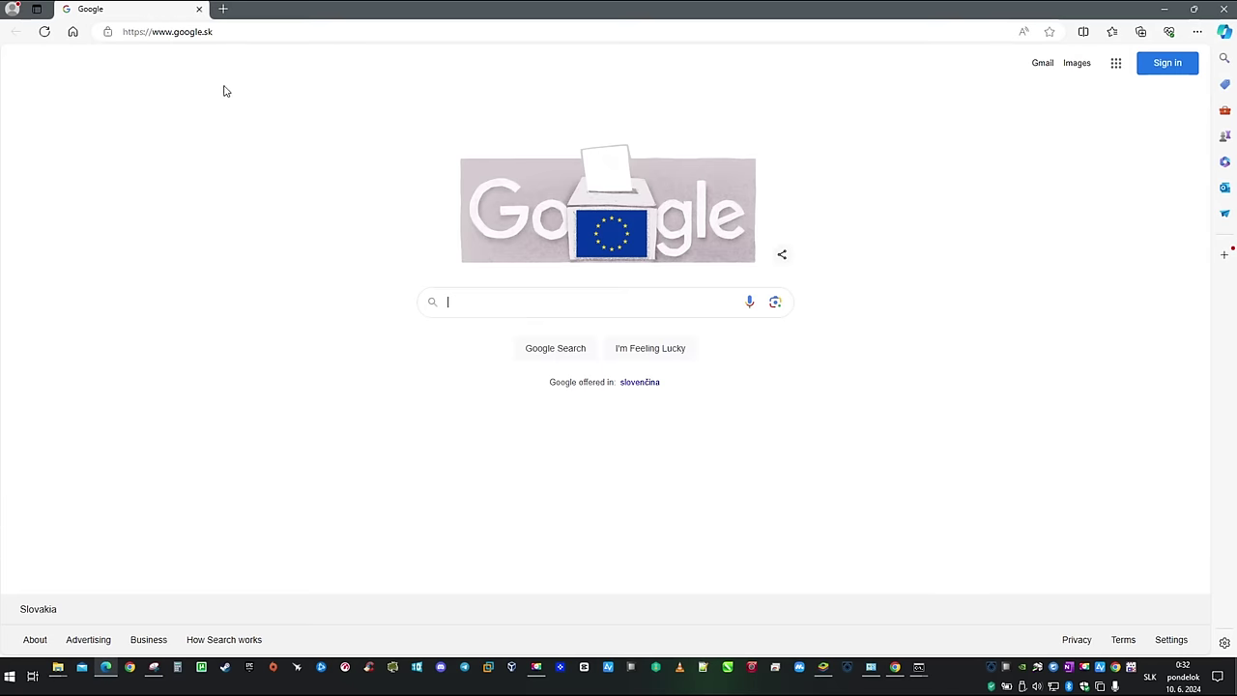
pyautogui.click(226, 38)
pyautogui.write('ic')
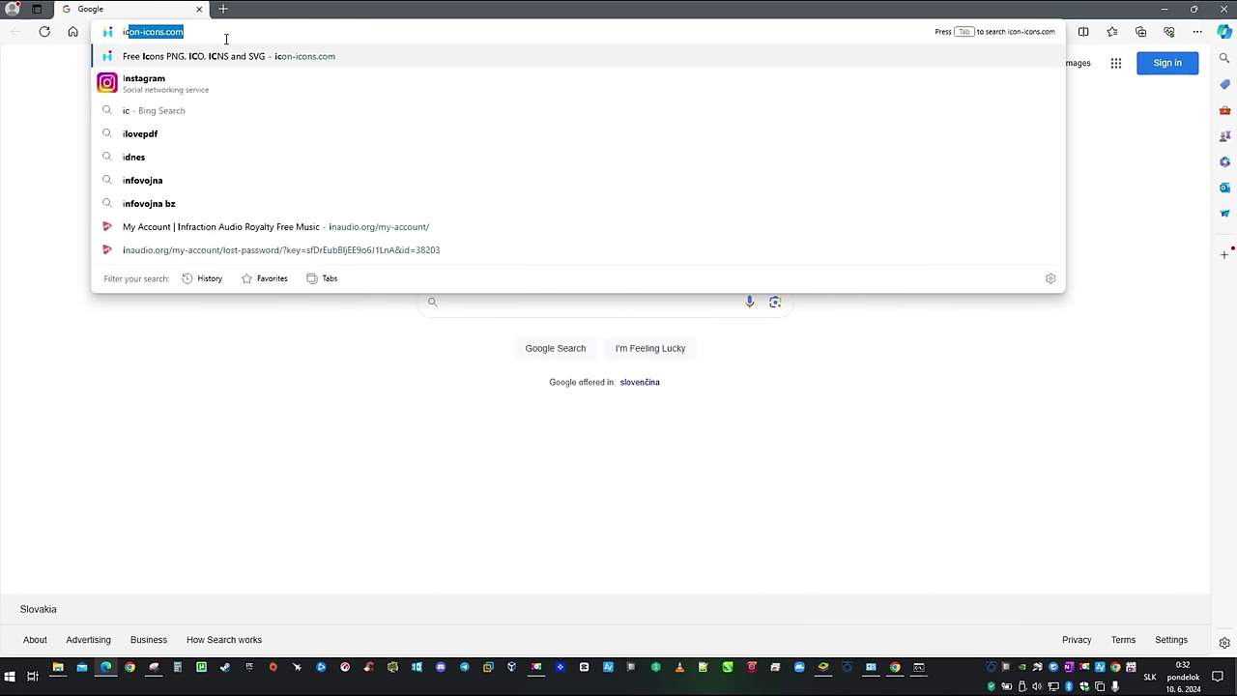
pyautogui.write('on-')
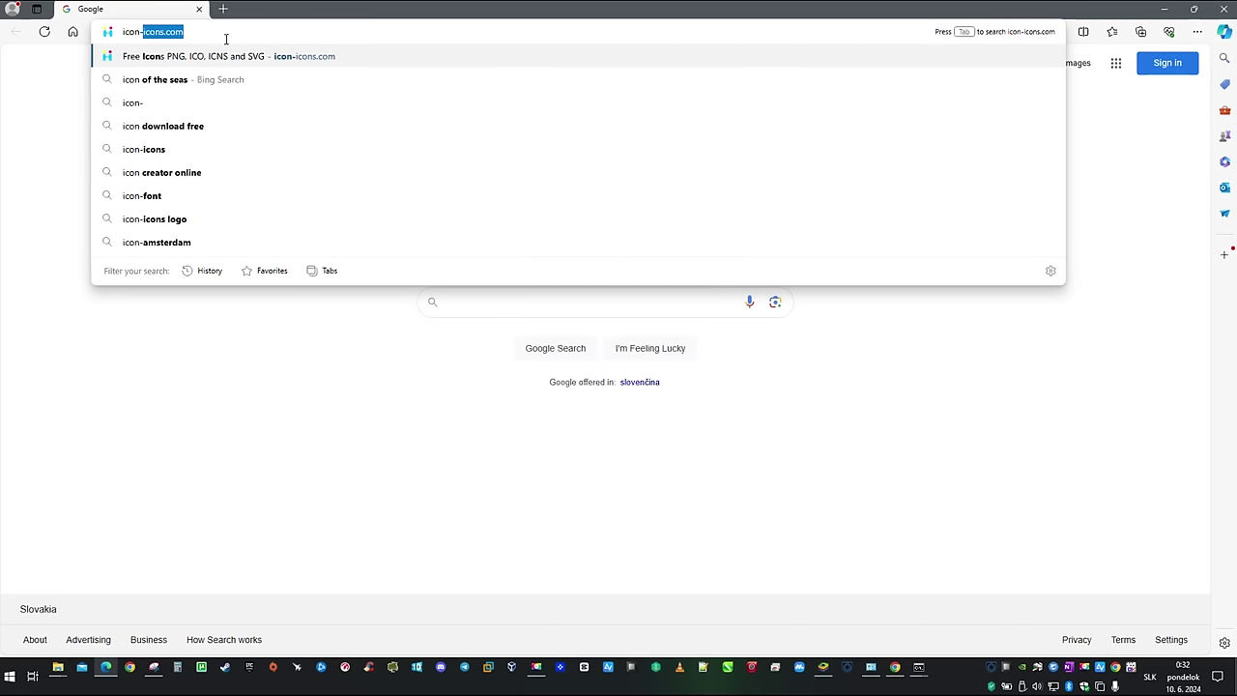
pyautogui.write('icons.com')
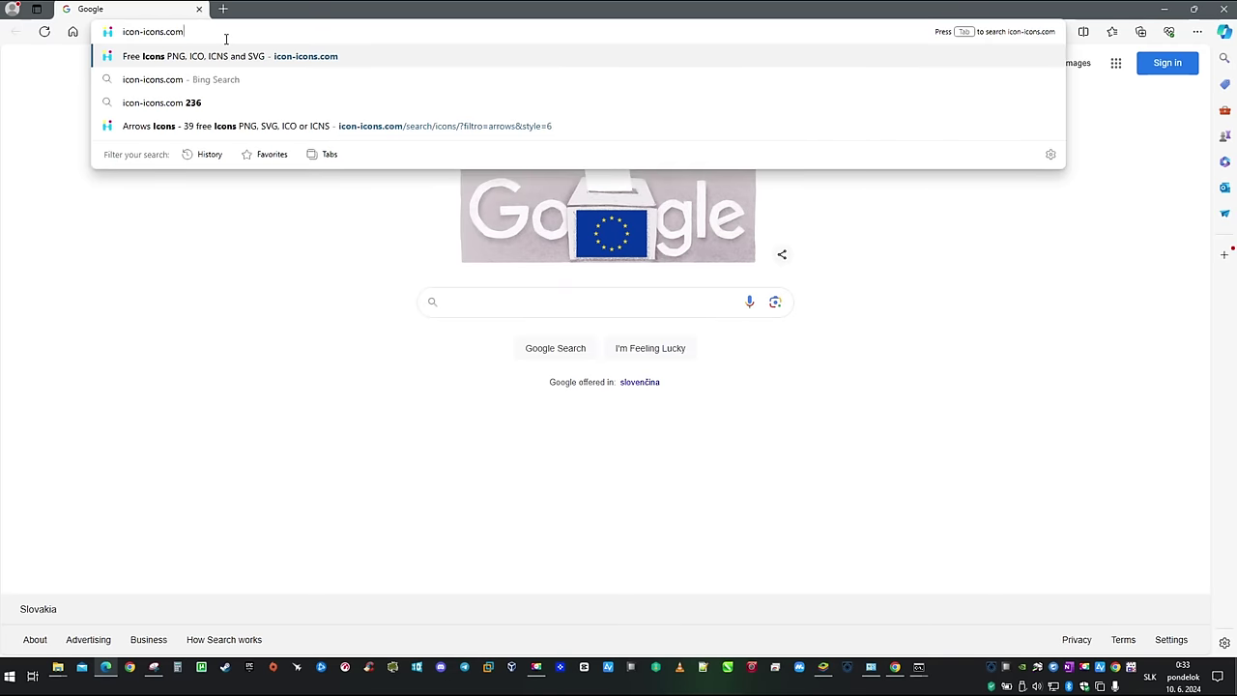
pyautogui.press('Return')
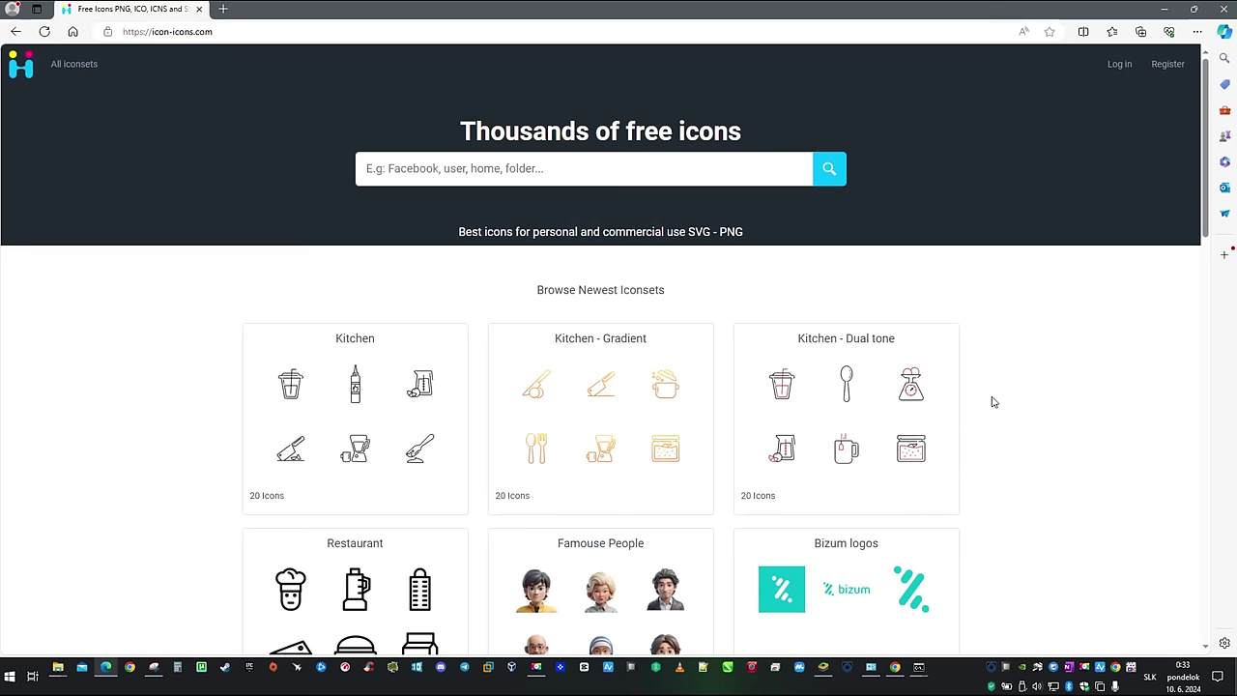
pyautogui.click(517, 170)
pyautogui.write('arrow')
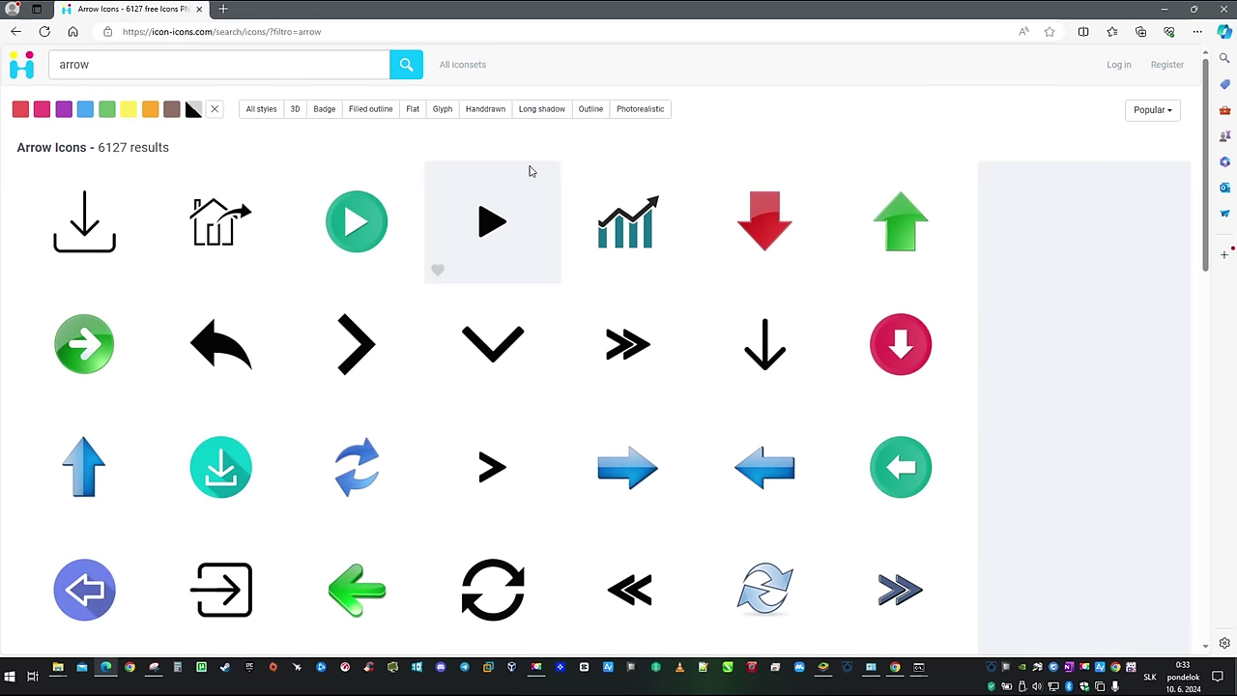
pyautogui.click(294, 110)
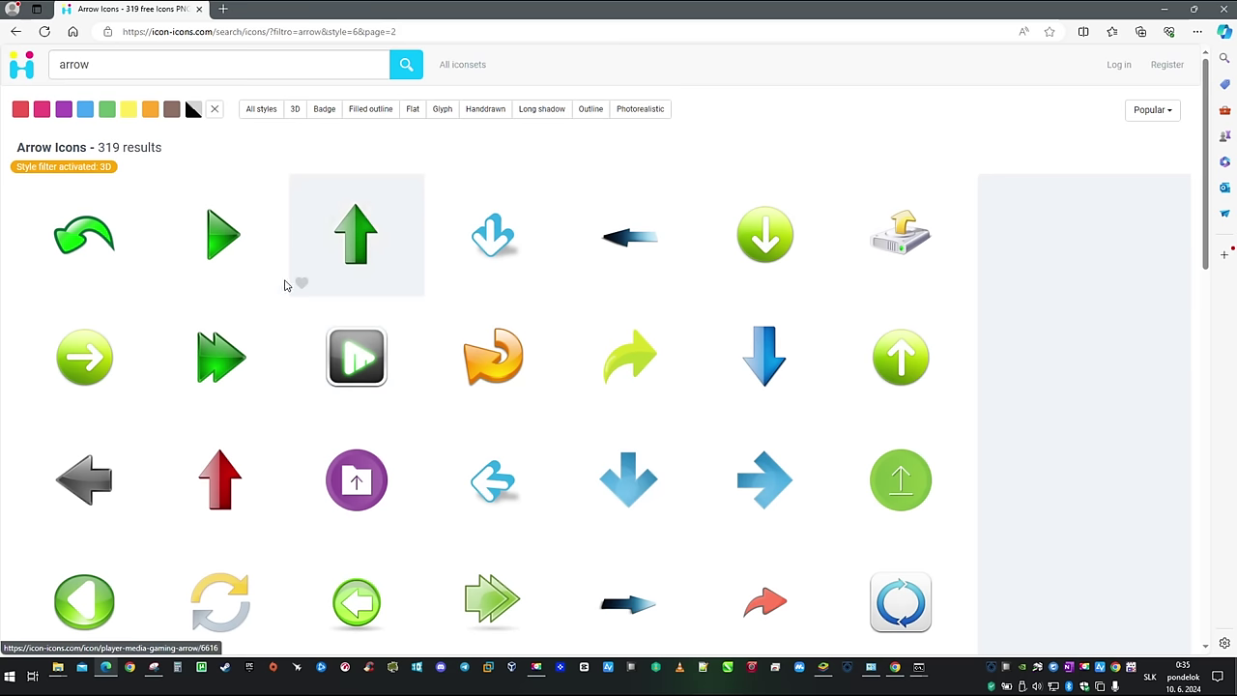
# - Open the green play arrow and green double arrow in new tabs
pyautogui.rightClick(226, 254)
pyautogui.click(286, 259)
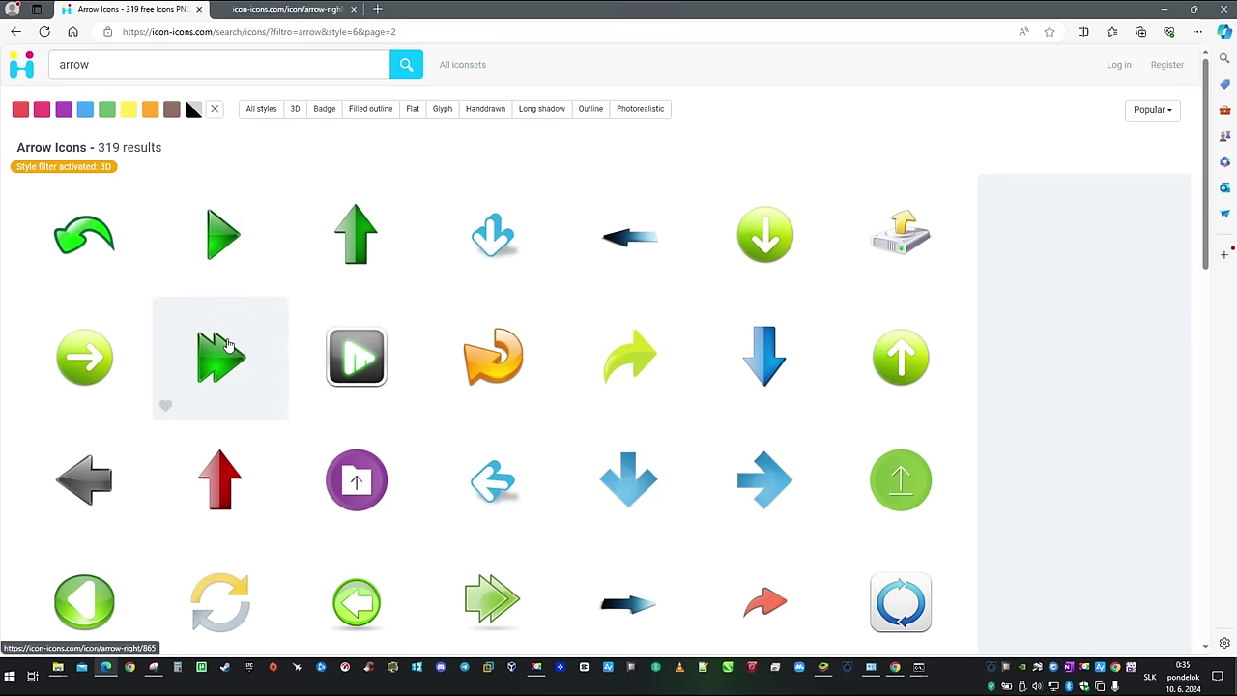
pyautogui.rightClick(228, 340)
pyautogui.click(290, 273)
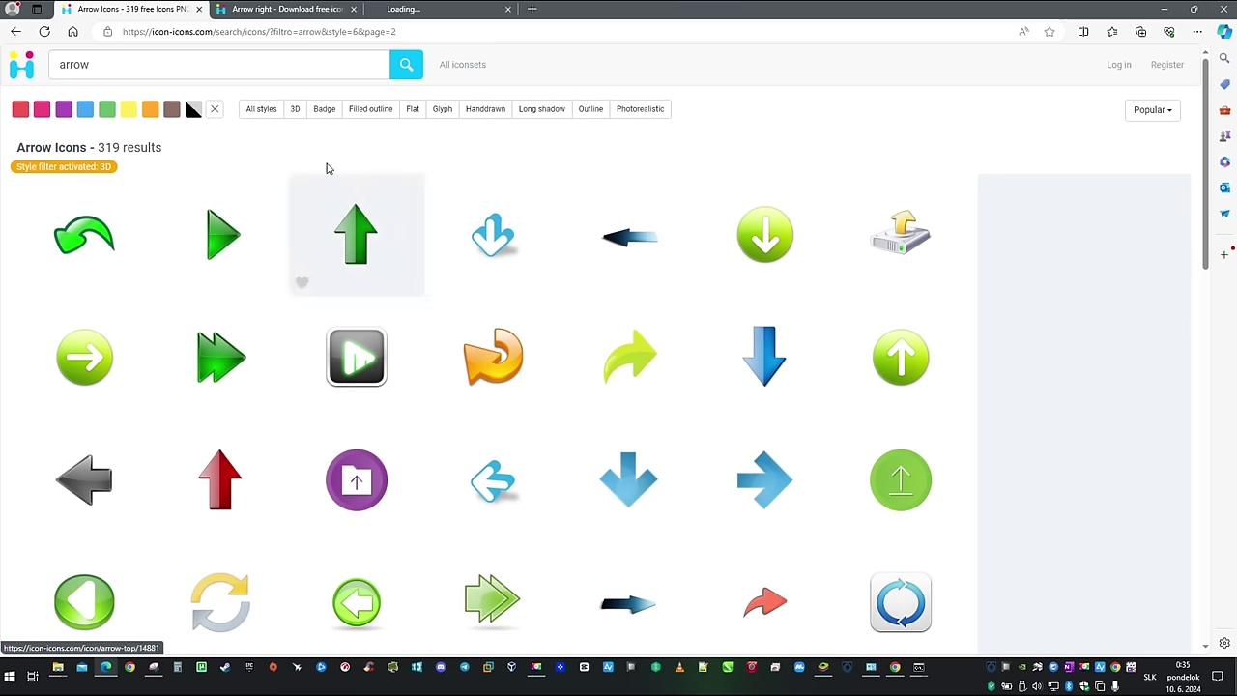
# - Download both green arrows as 128px ICO files, then minimize Edge
pyautogui.click(290, 9)
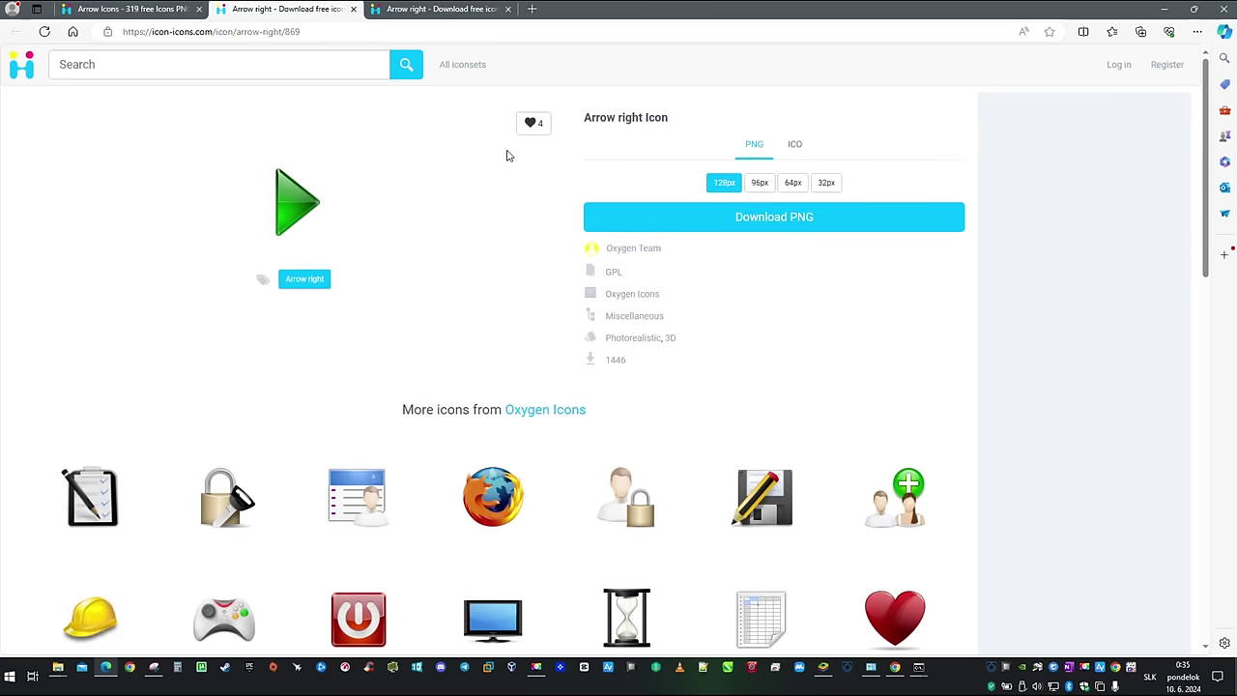
pyautogui.click(798, 145)
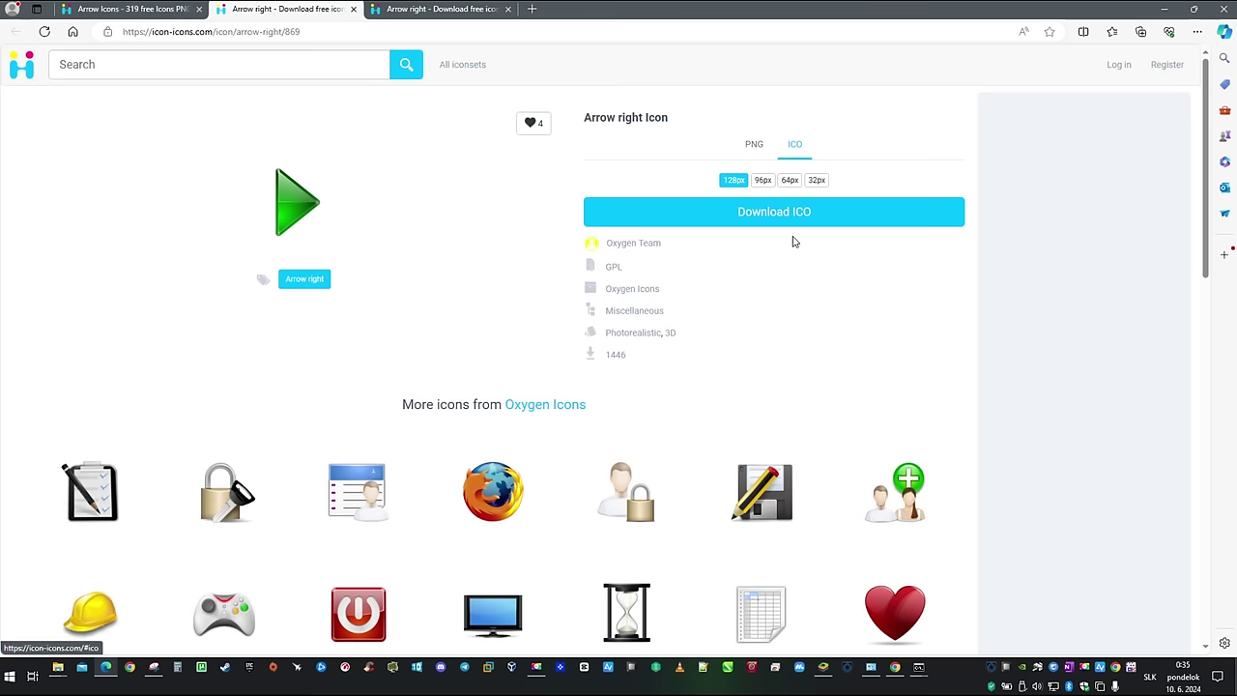
pyautogui.click(787, 223)
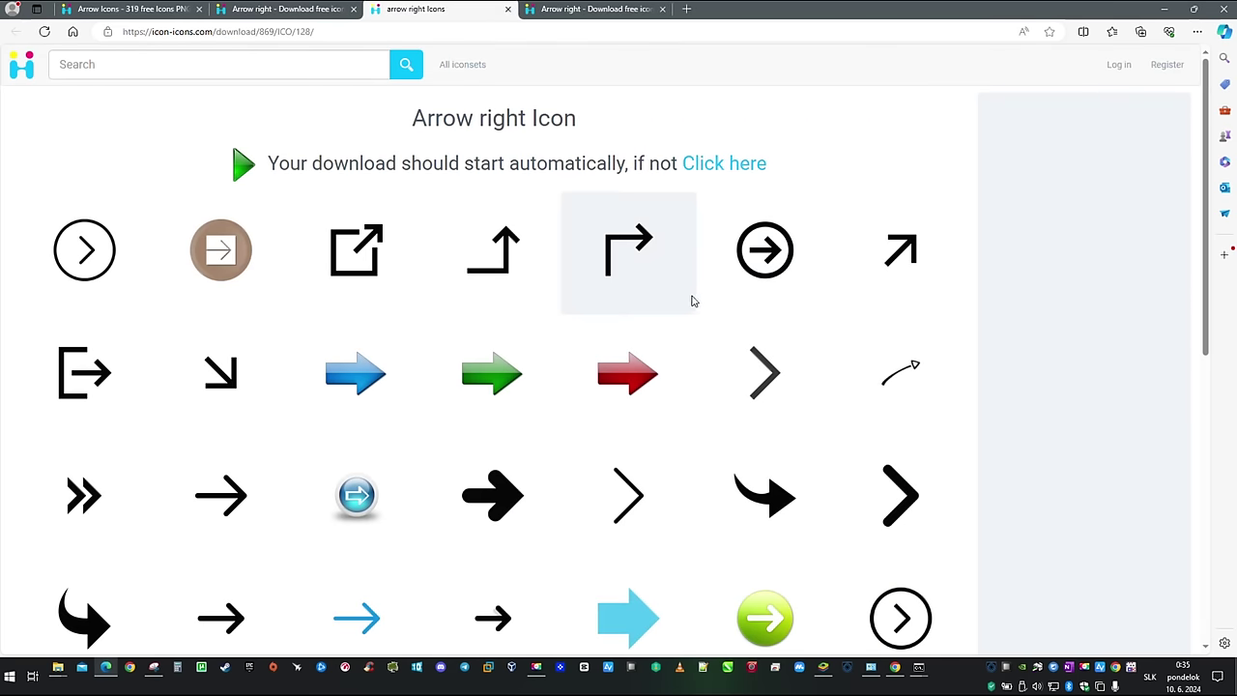
pyautogui.click(604, 13)
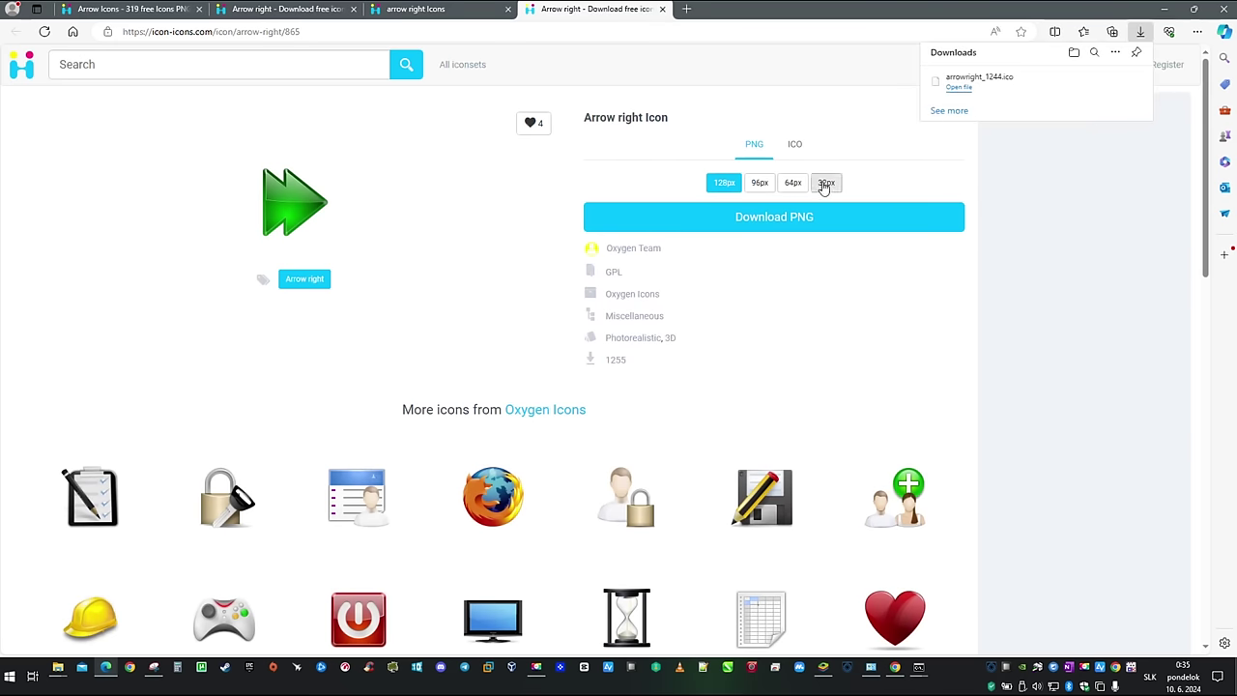
pyautogui.click(806, 147)
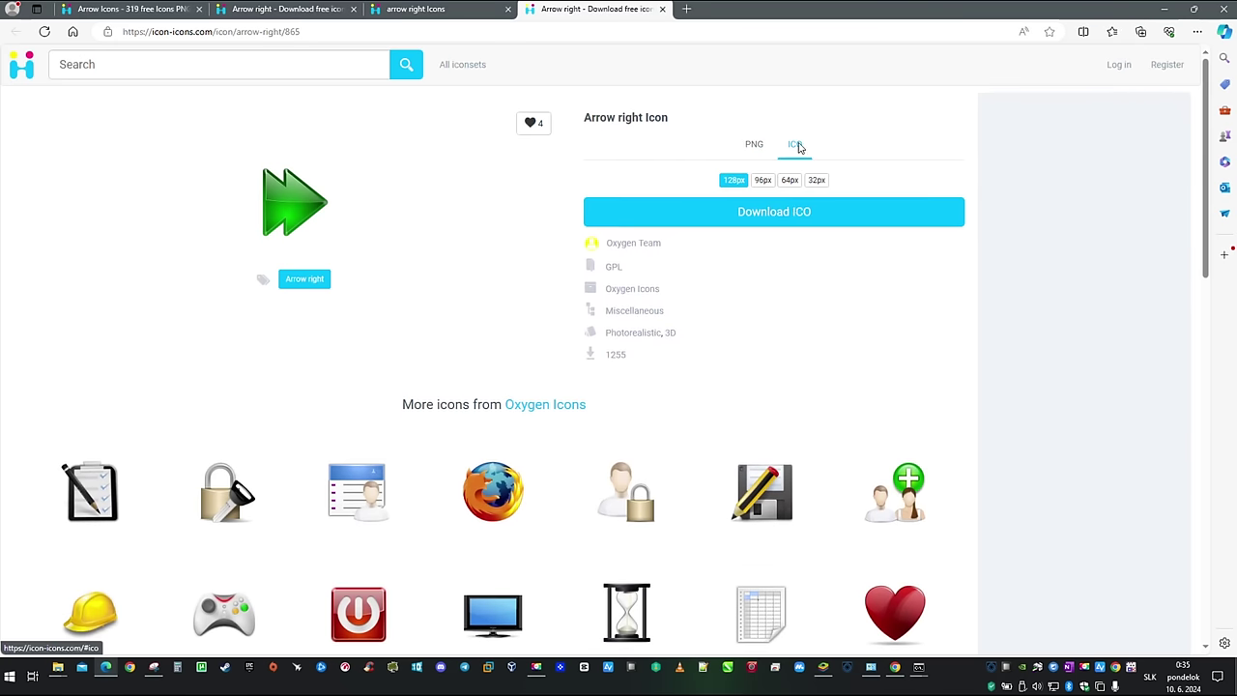
pyautogui.click(791, 212)
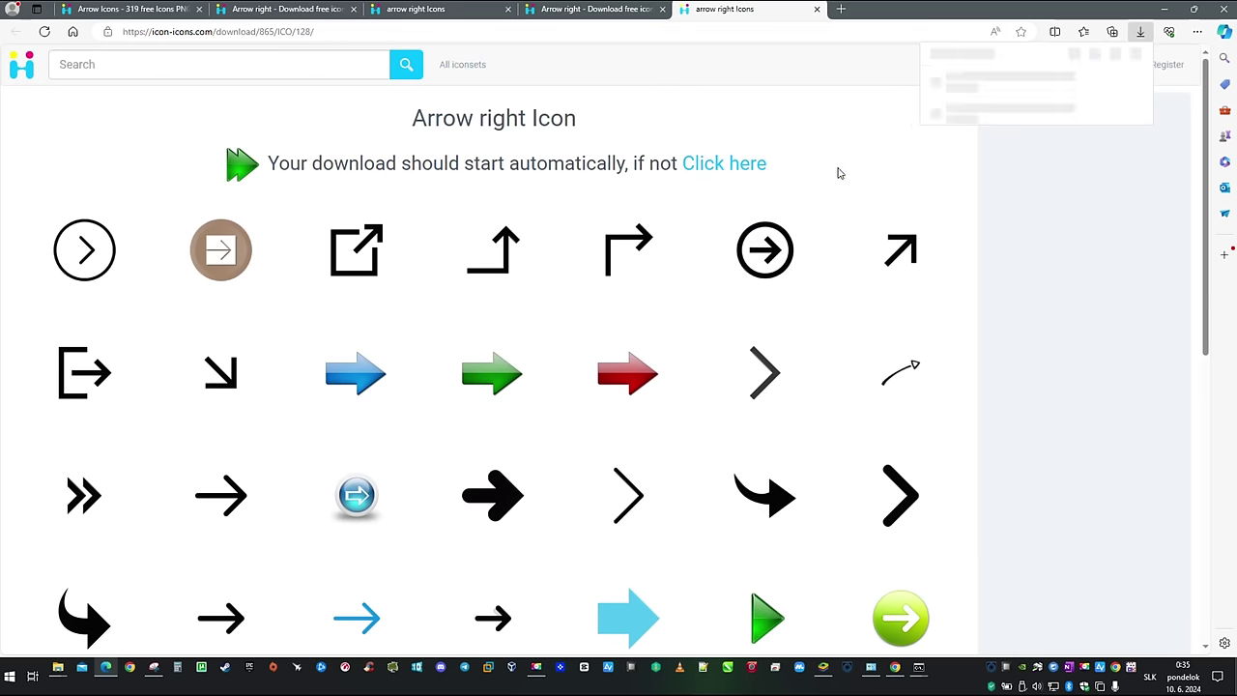
pyautogui.click(1168, 11)
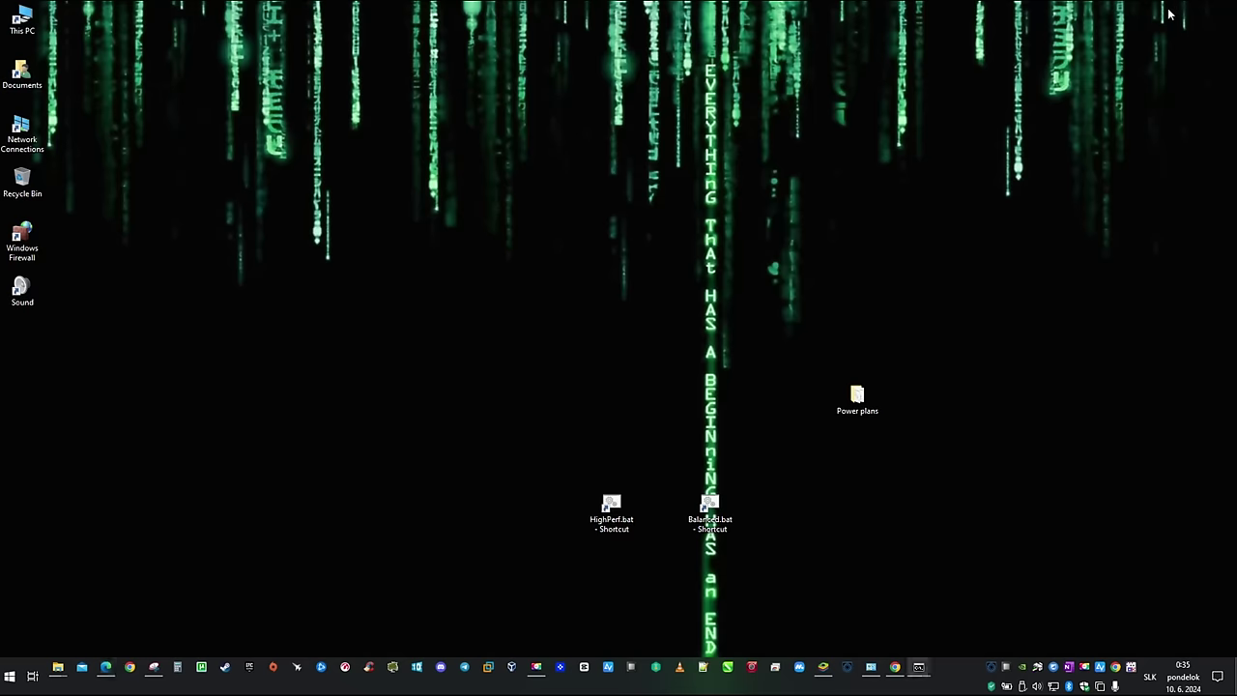
# - Give the HighPerf.bat shortcut the green arrow icon from arrowright_1240.ico
pyautogui.rightClick(615, 505)
pyautogui.click(681, 497)
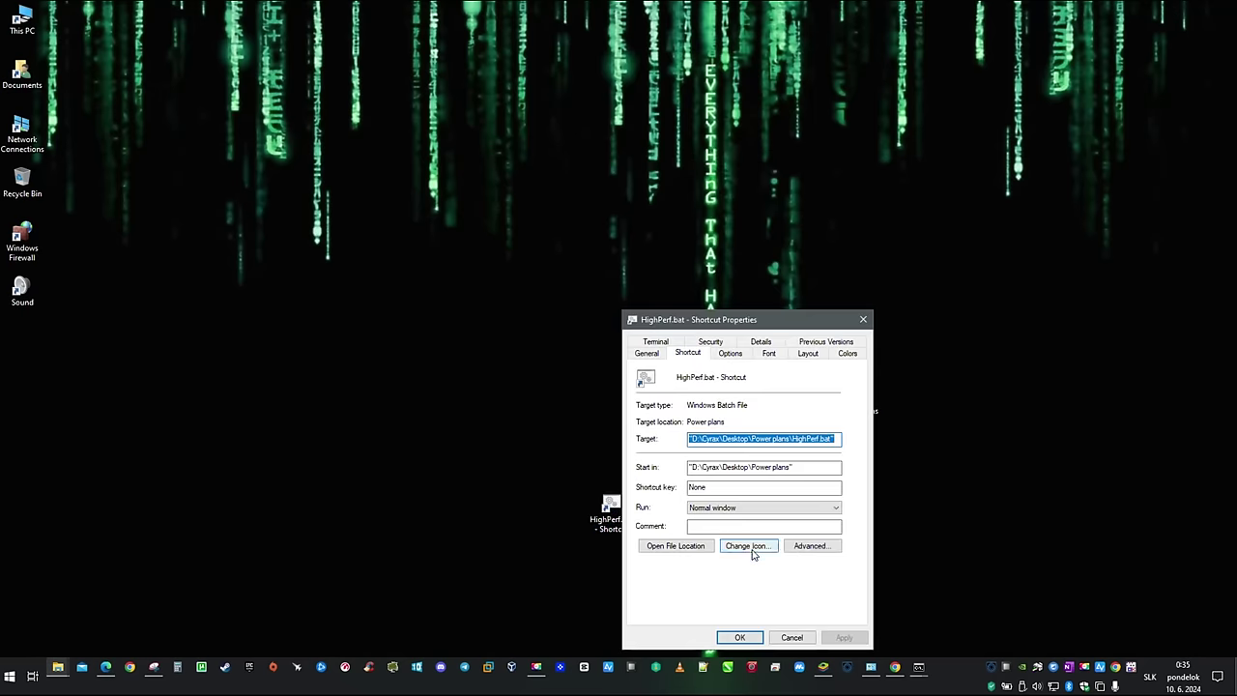
pyautogui.click(753, 548)
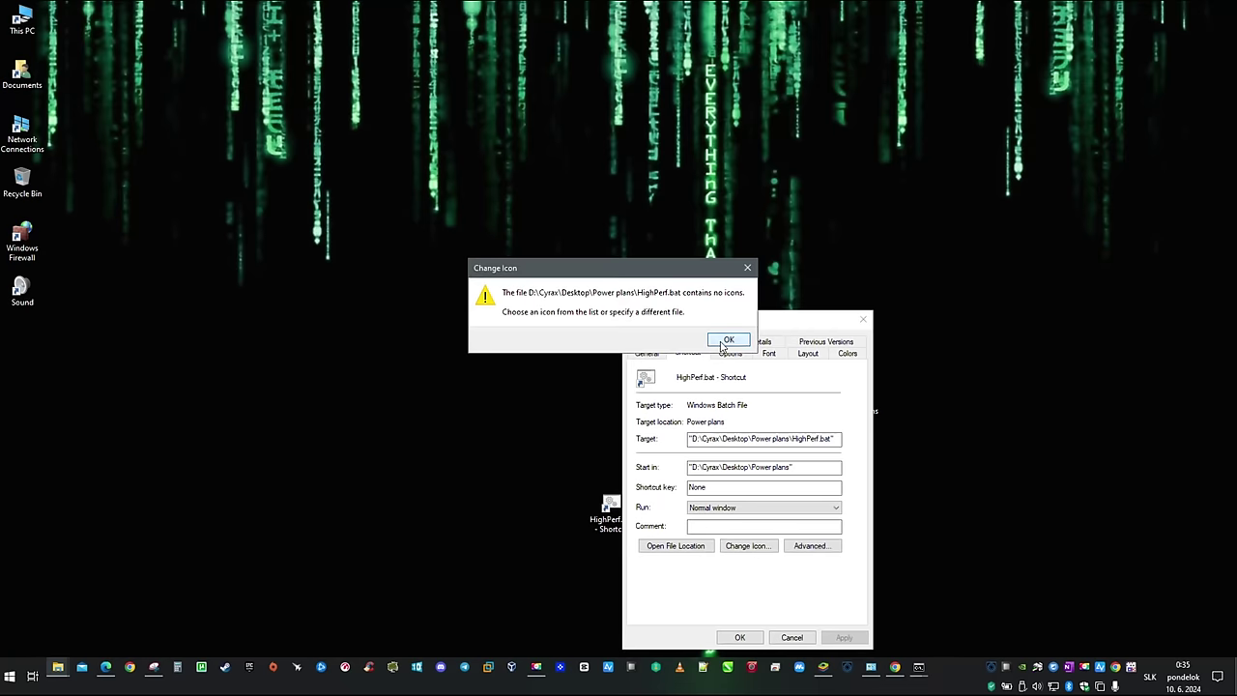
pyautogui.click(727, 341)
pyautogui.click(820, 417)
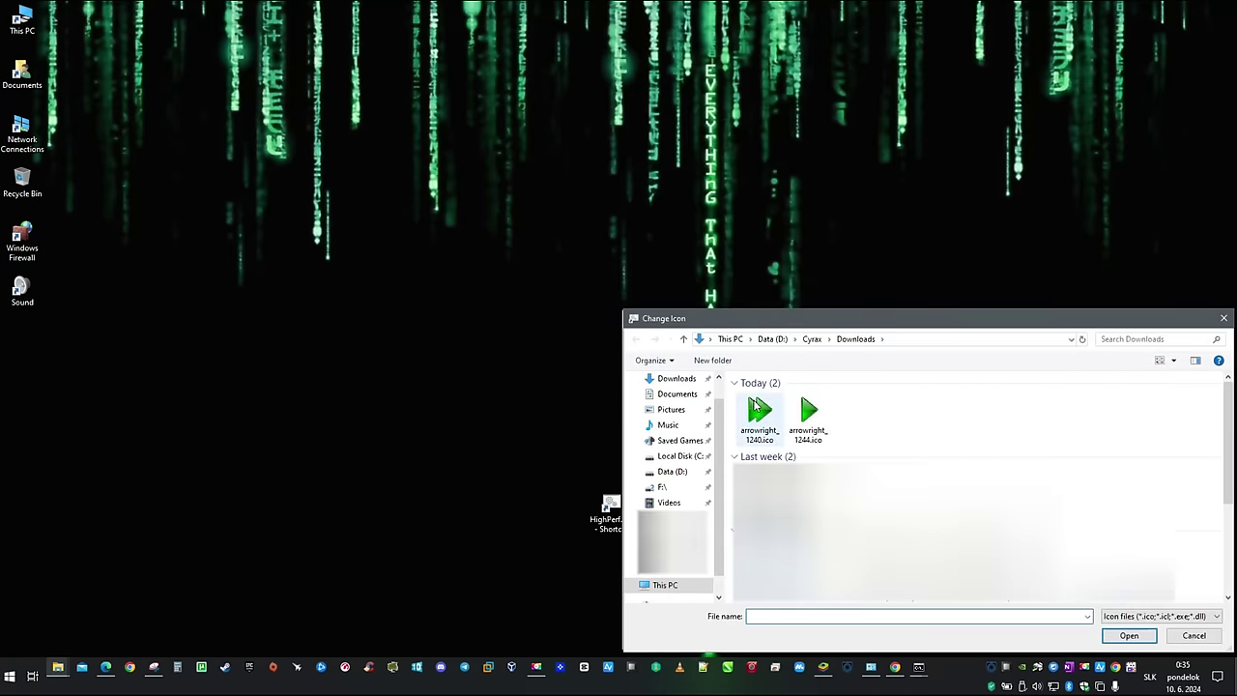
pyautogui.click(756, 408)
pyautogui.click(1129, 635)
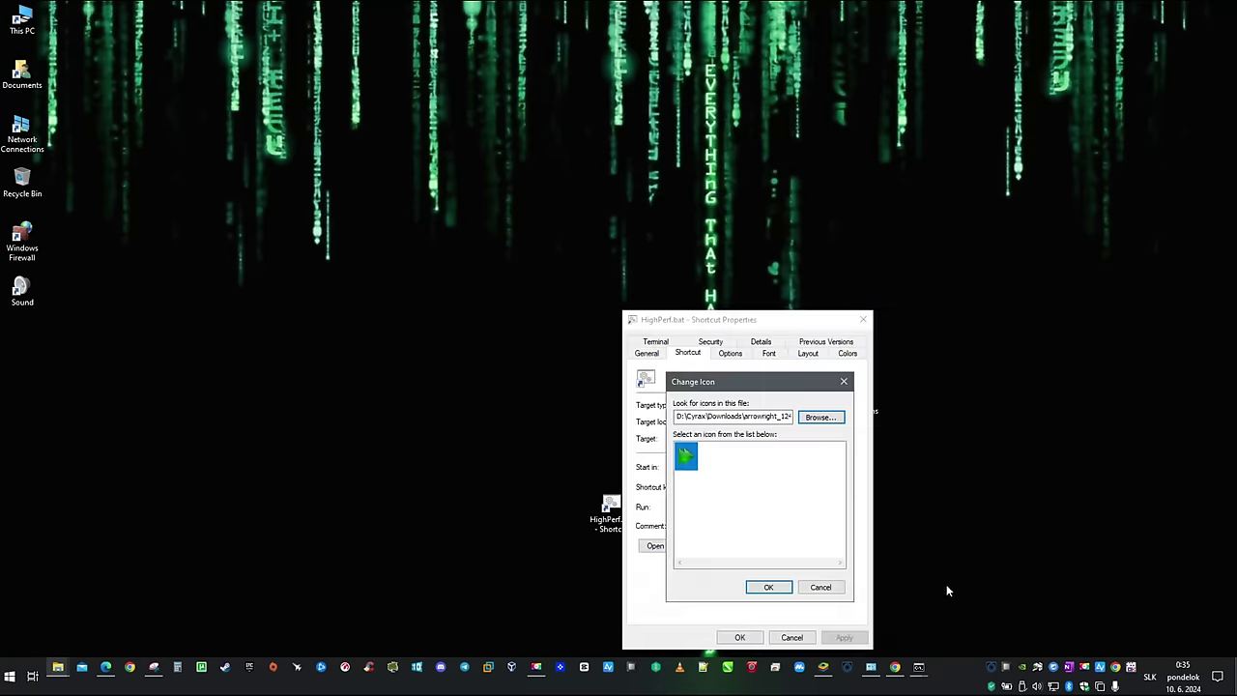
pyautogui.click(769, 587)
pyautogui.click(739, 637)
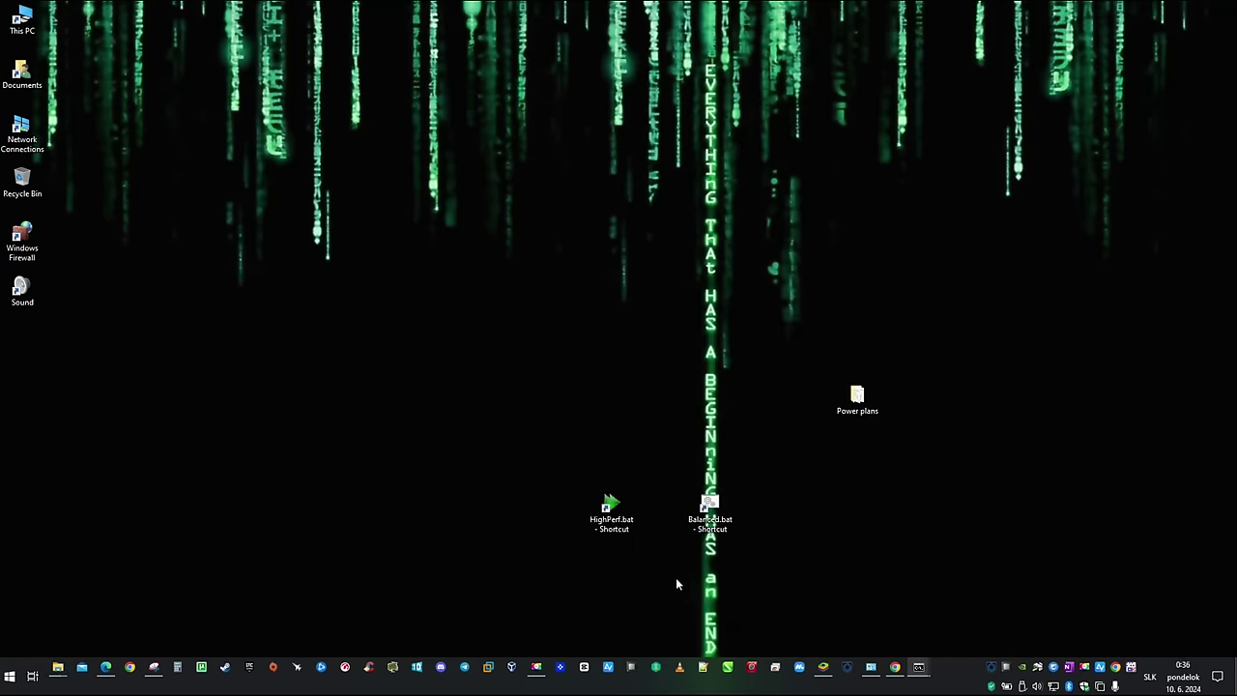
# - Give the Balanced.bat shortcut the green arrow icon from arrowright_1244.ico
pyautogui.rightClick(711, 520)
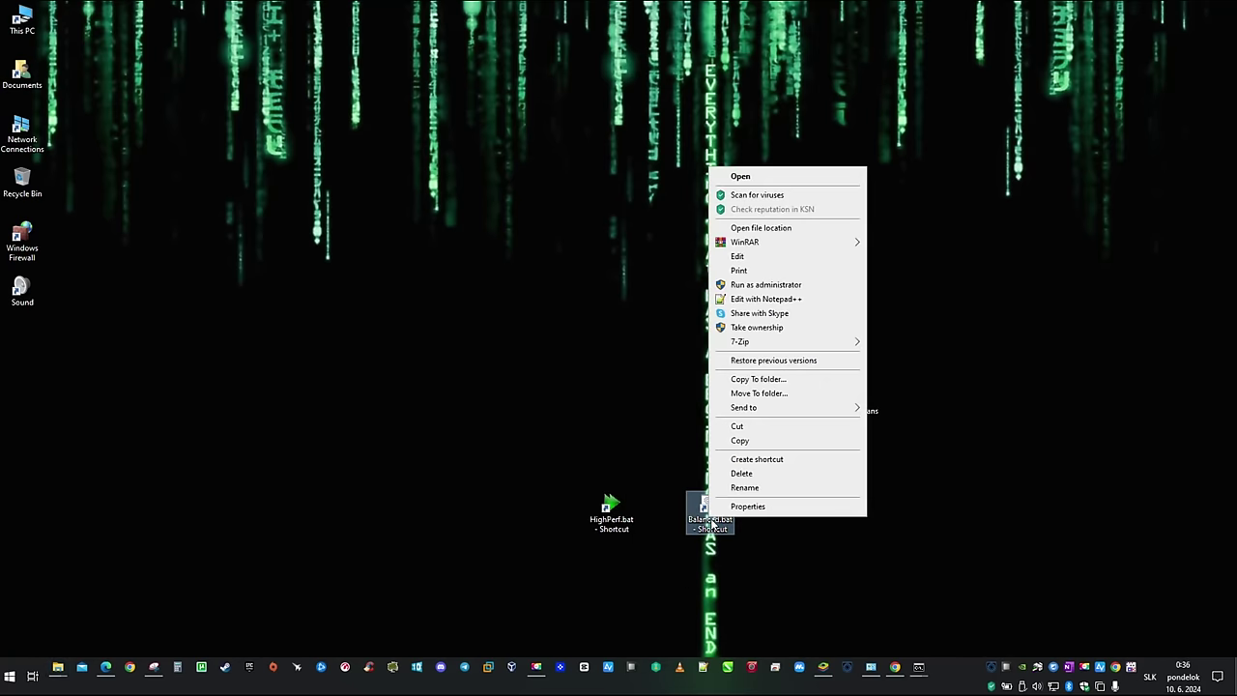
pyautogui.click(748, 506)
pyautogui.click(839, 546)
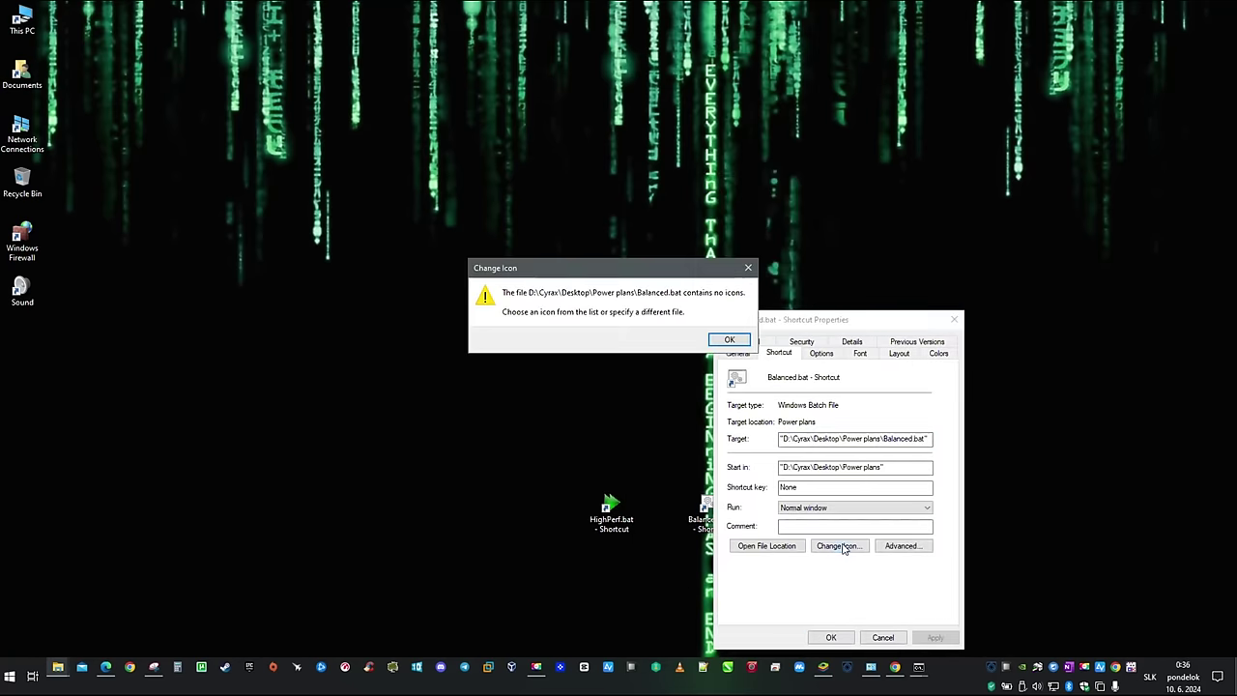
pyautogui.click(736, 342)
pyautogui.click(904, 415)
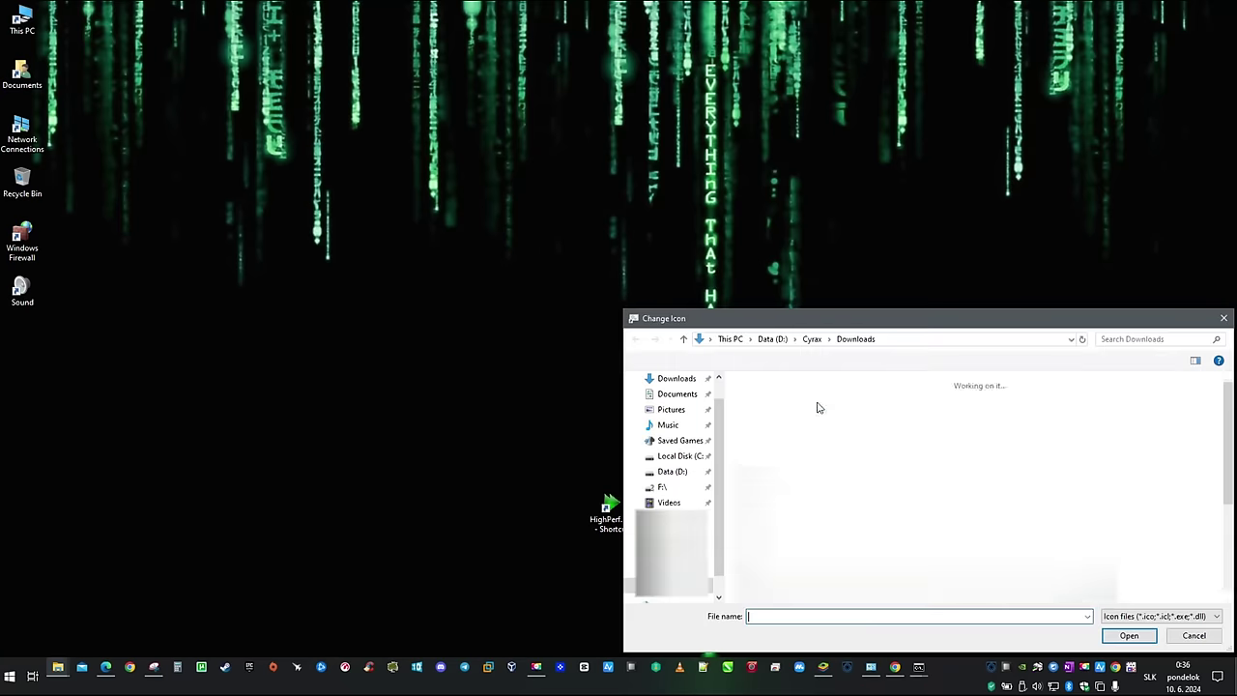
pyautogui.click(809, 420)
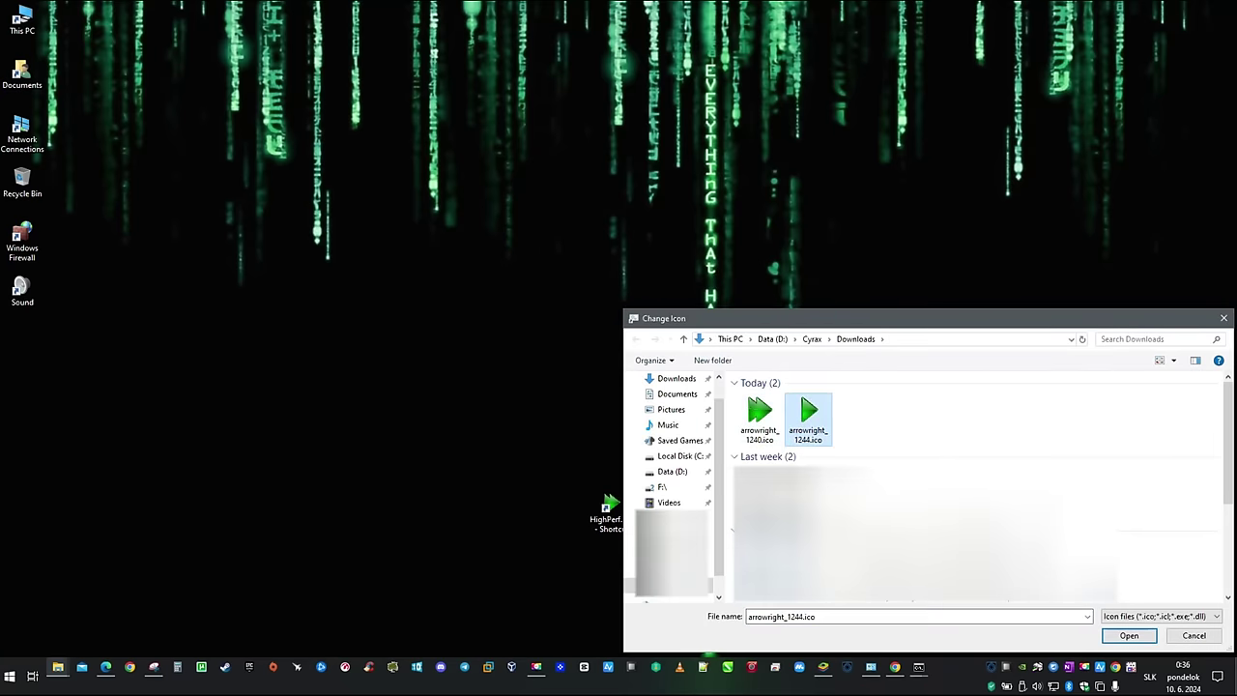
pyautogui.click(1129, 635)
pyautogui.click(856, 586)
pyautogui.click(925, 638)
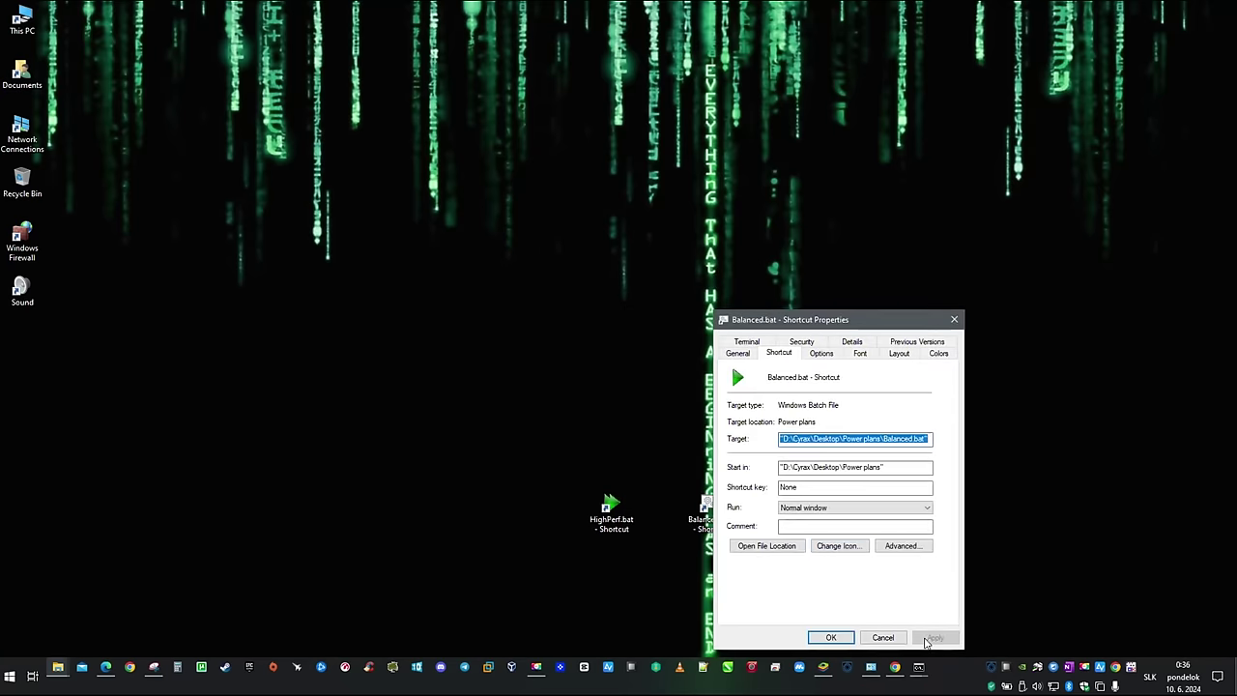
pyautogui.click(831, 638)
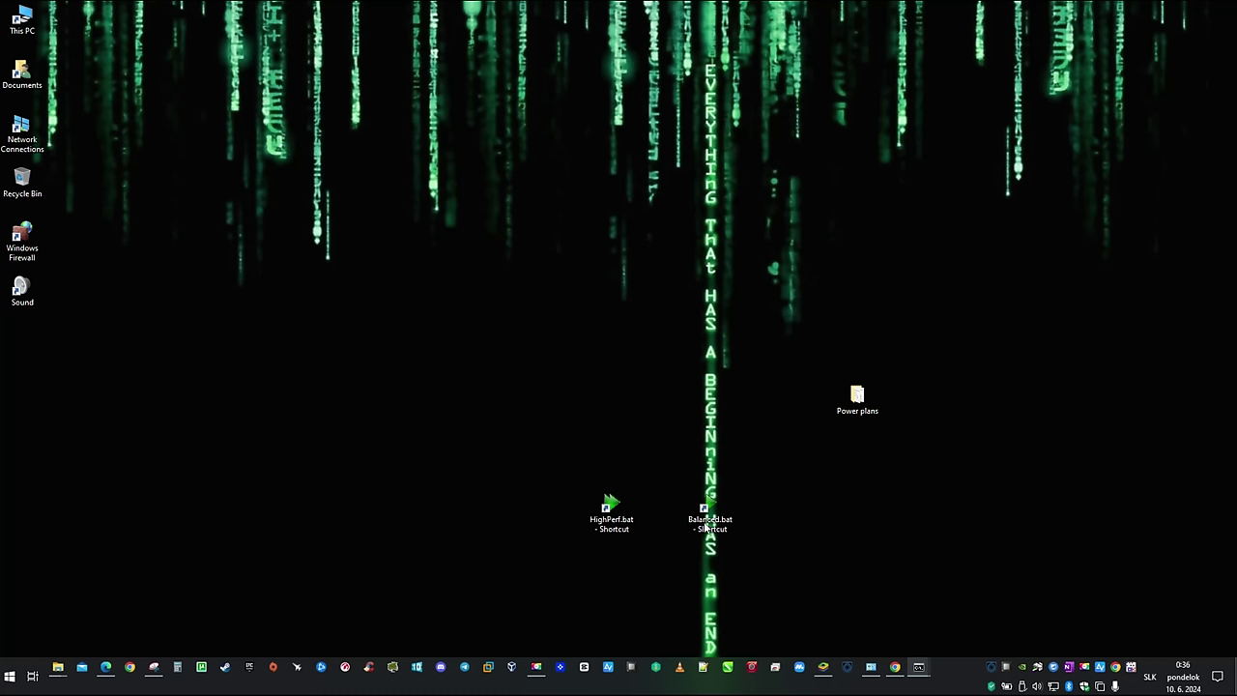
# - Place Balanced.bat beside HighPerf.bat, then bring up Power Options and Open Hardware Monitor
pyautogui.moveTo(706, 527); pyautogui.dragTo(663, 517)
pyautogui.click(874, 667)
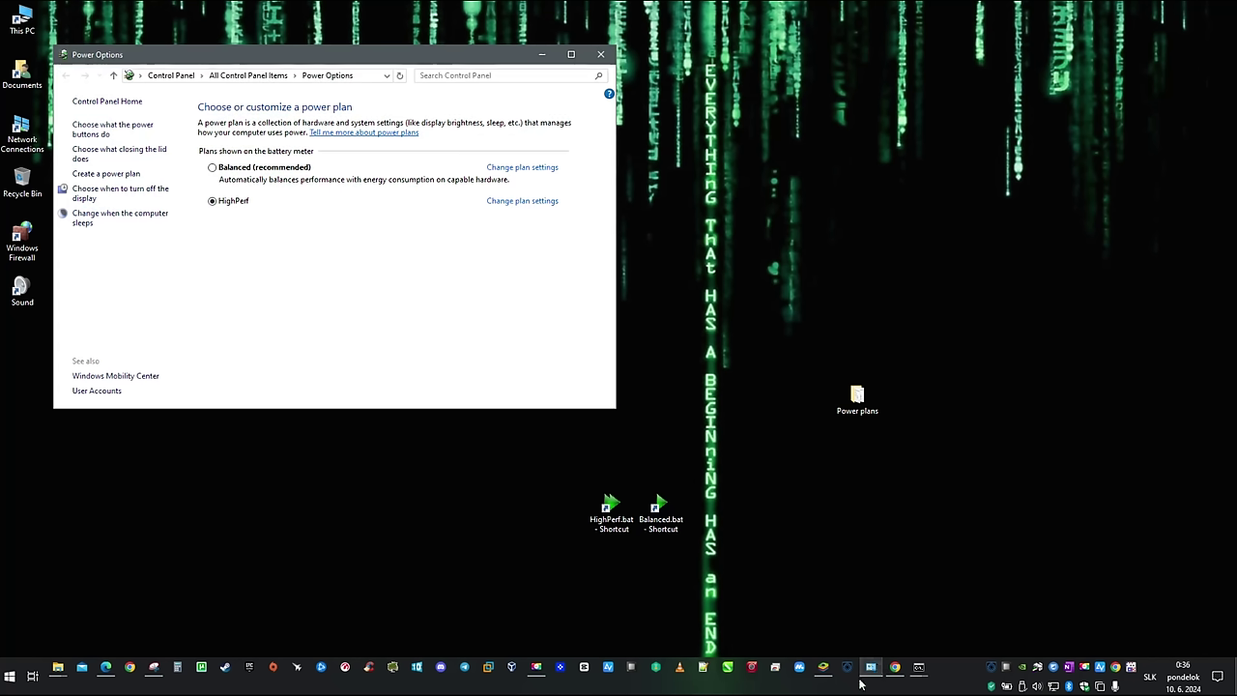
pyautogui.doubleClick(992, 685)
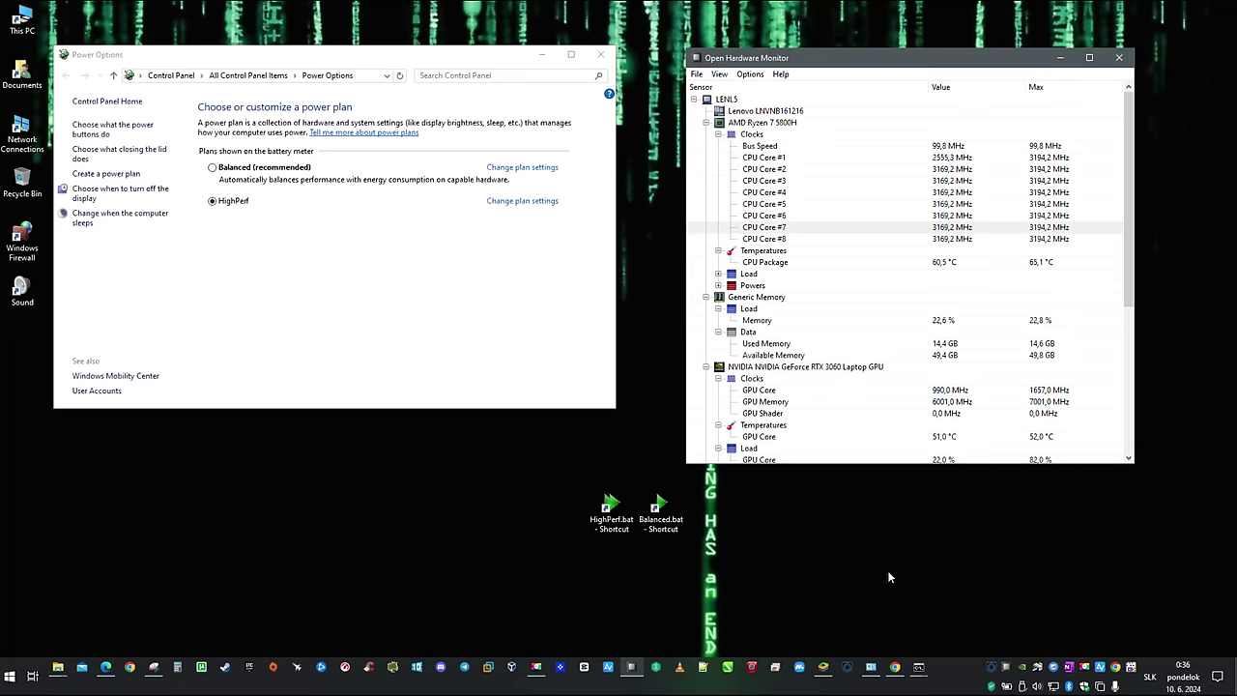
# - Run Balanced.bat, then HighPerf.bat to switch the power plan, then minimize both windows
pyautogui.doubleClick(662, 519)
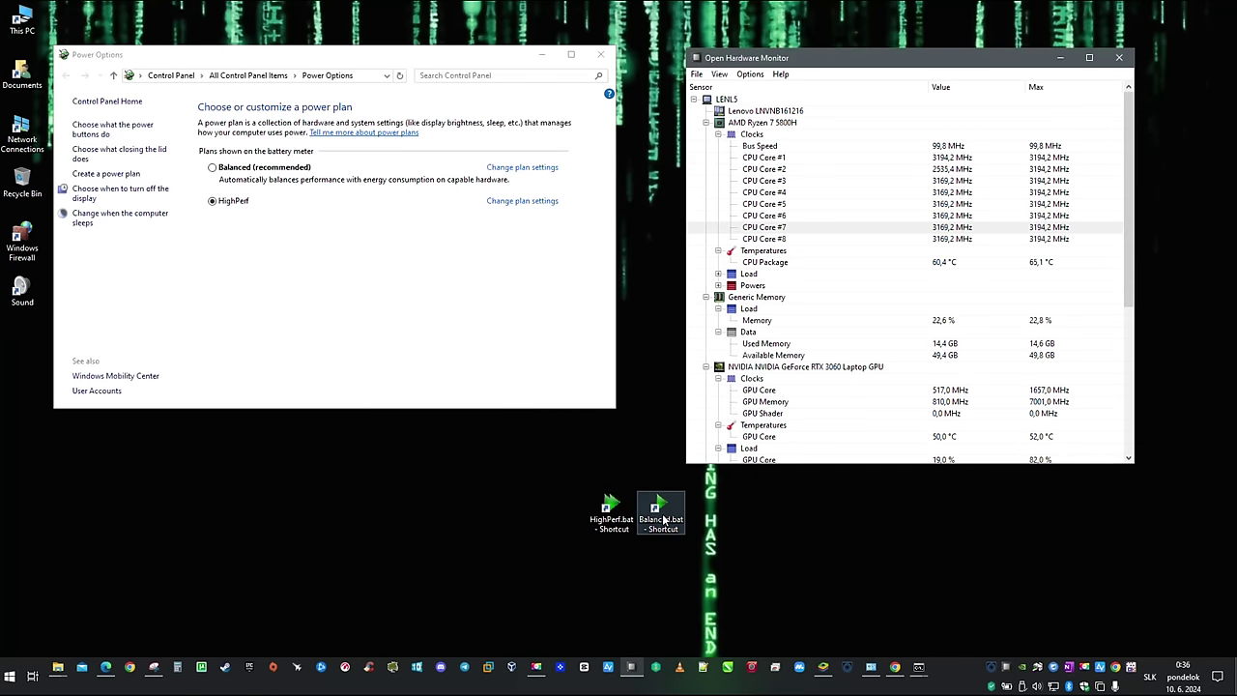
pyautogui.click(611, 507)
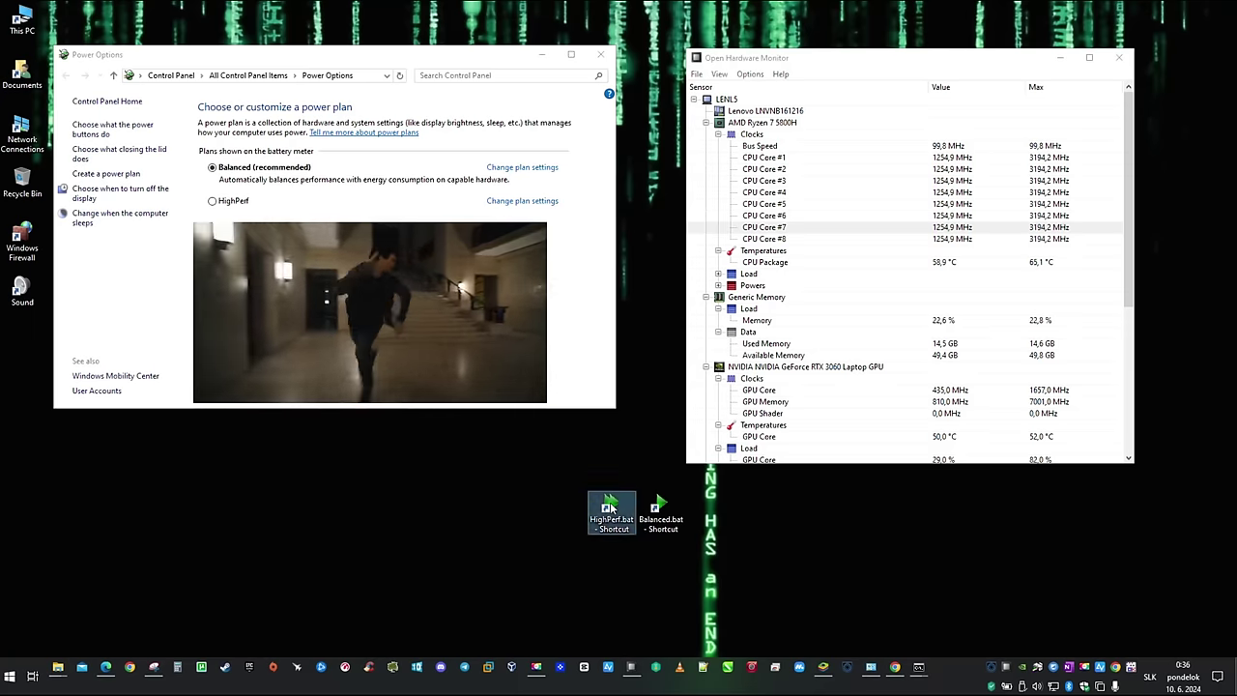
pyautogui.doubleClick(610, 508)
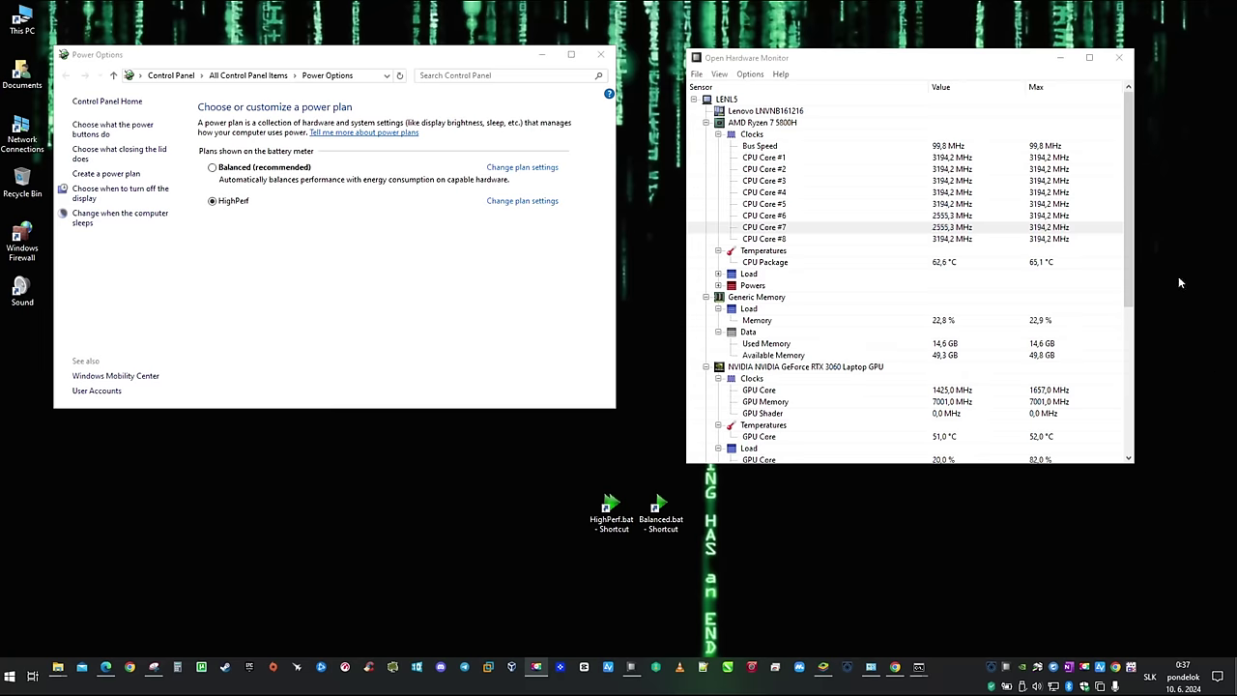
pyautogui.click(1060, 57)
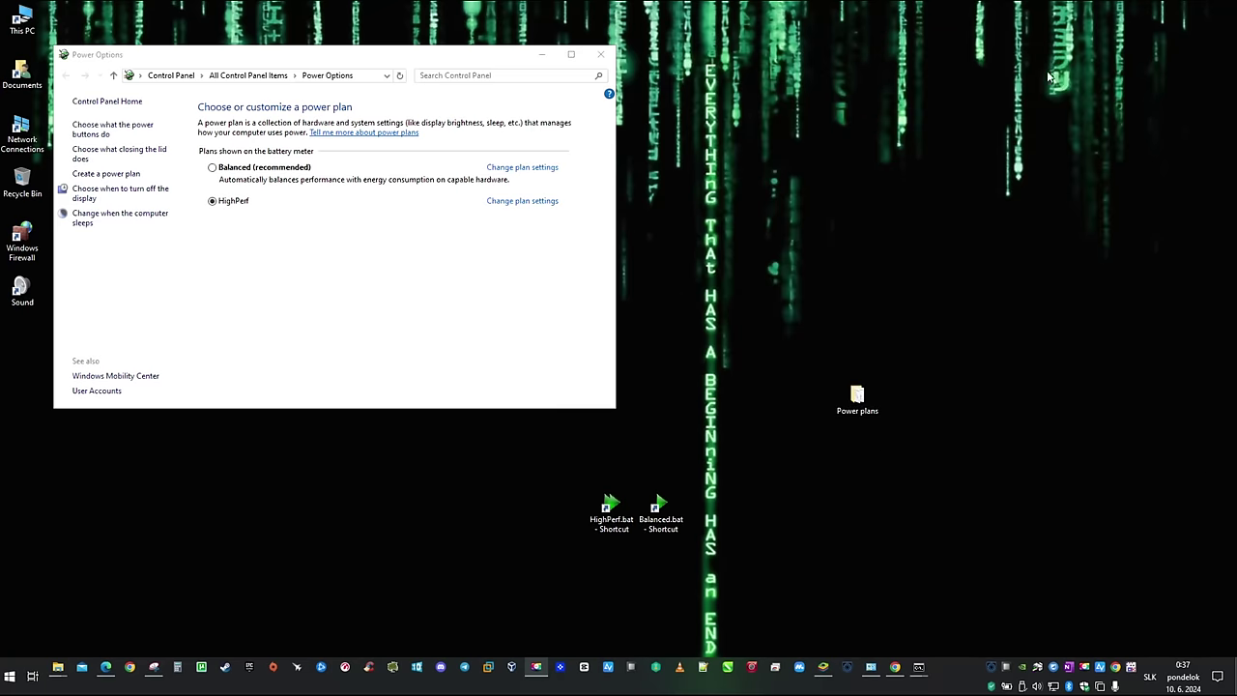
pyautogui.click(541, 55)
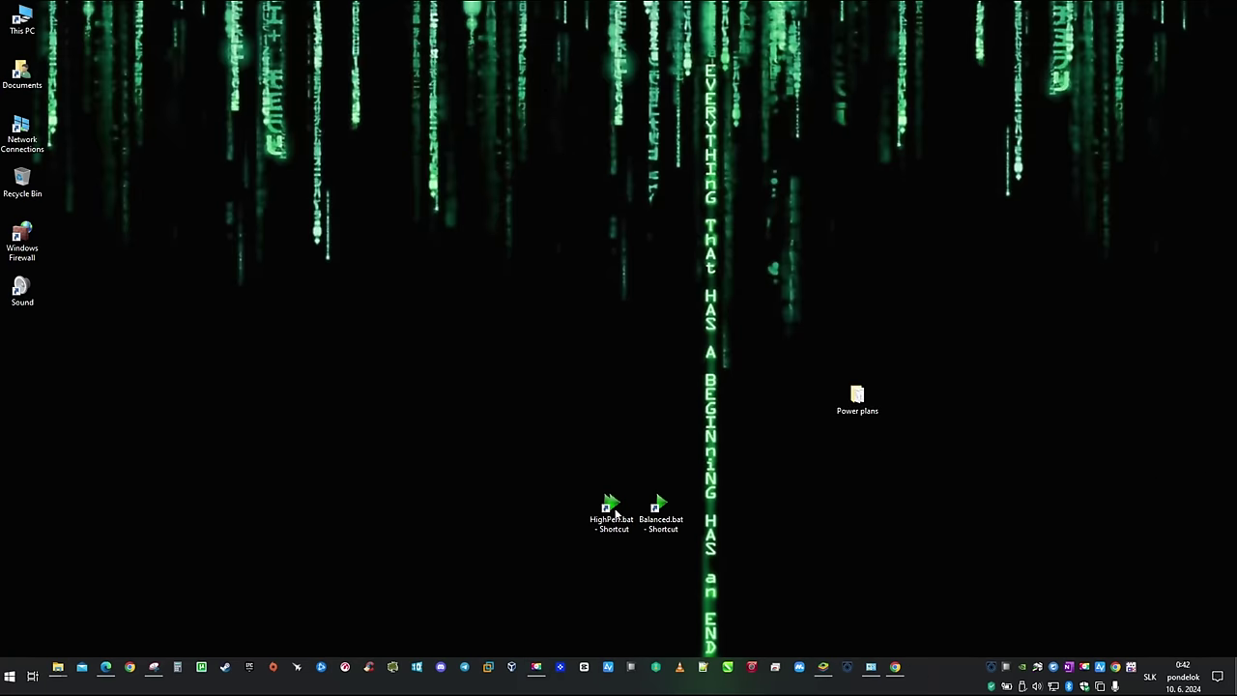
# - Prefix the HighPerf.bat shortcut's target with 'cmd.exe /C' and apply it
pyautogui.moveTo(616, 513)
pyautogui.mouseDown()
pyautogui.moveTo(934, 638)
pyautogui.moveTo(945, 674)
pyautogui.moveTo(608, 509)
pyautogui.mouseUp()
pyautogui.rightClick(615, 503)
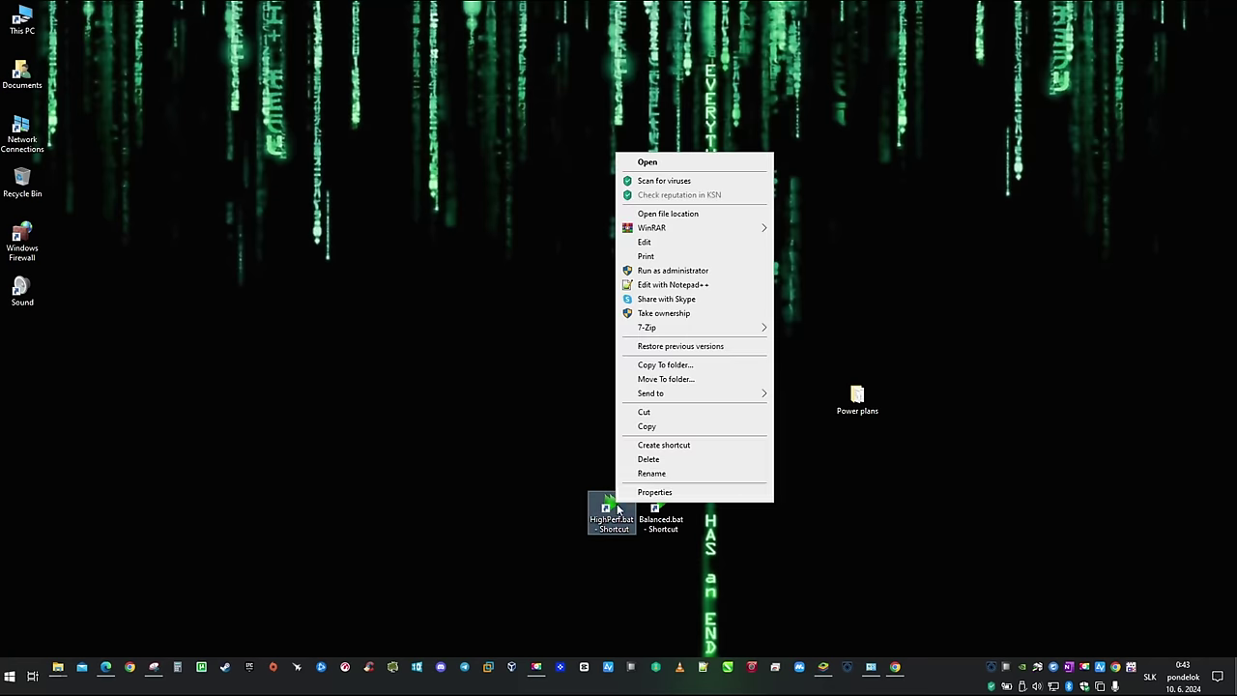
pyautogui.click(680, 491)
pyautogui.click(740, 527)
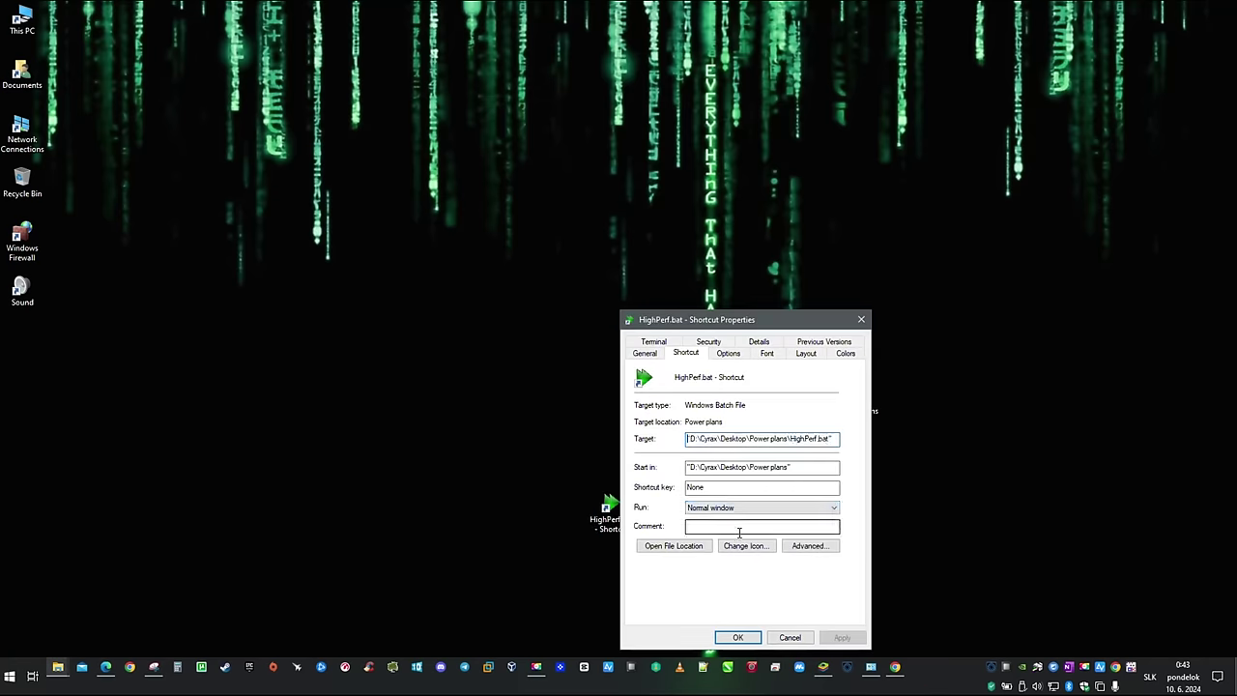
pyautogui.click(687, 439)
pyautogui.write('cmd')
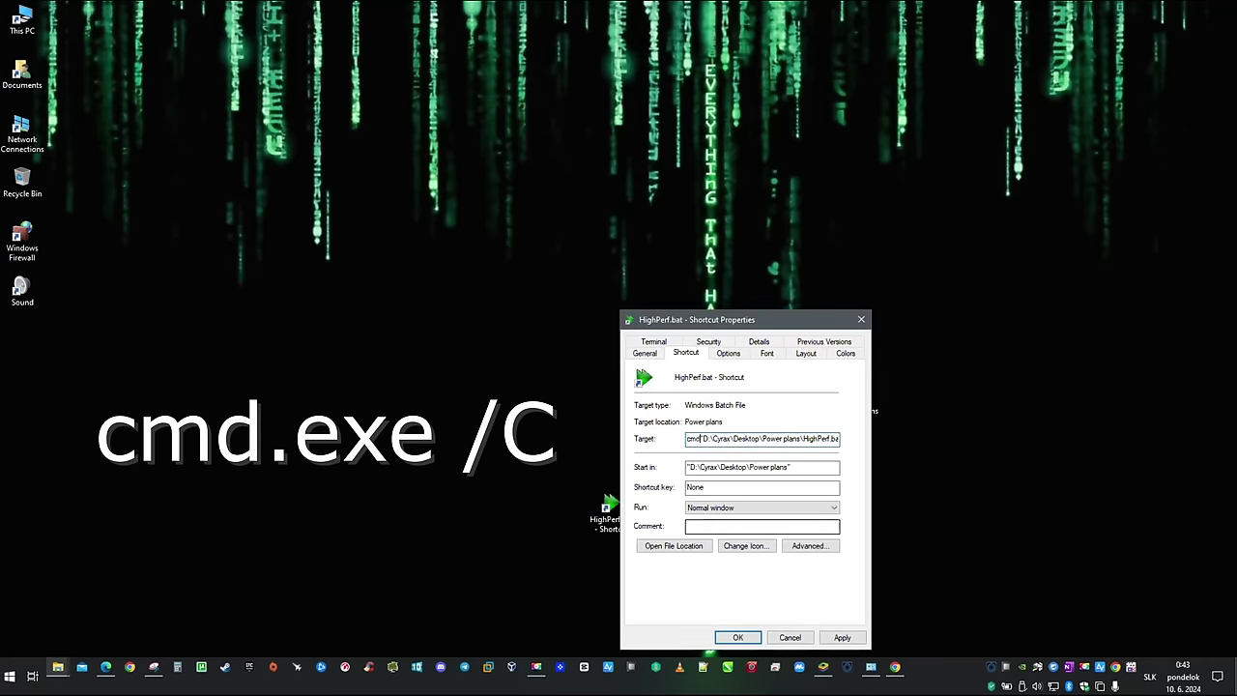
pyautogui.write('.exe')
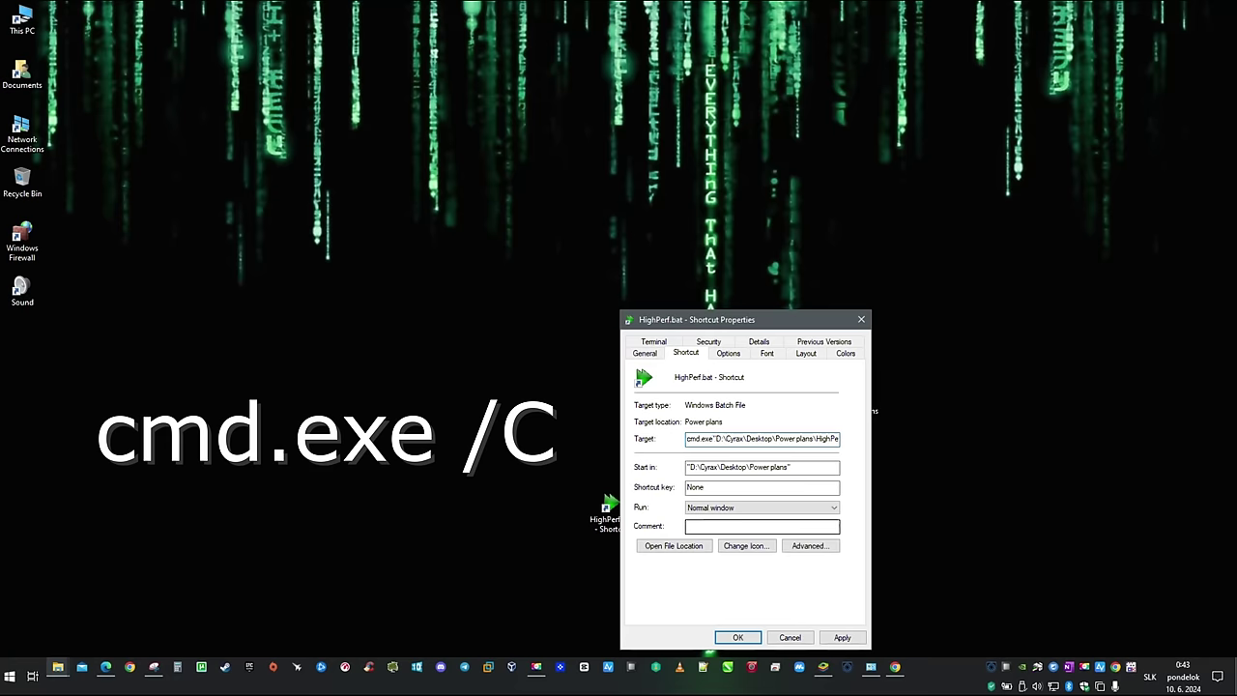
pyautogui.write(' /C')
pyautogui.click(842, 638)
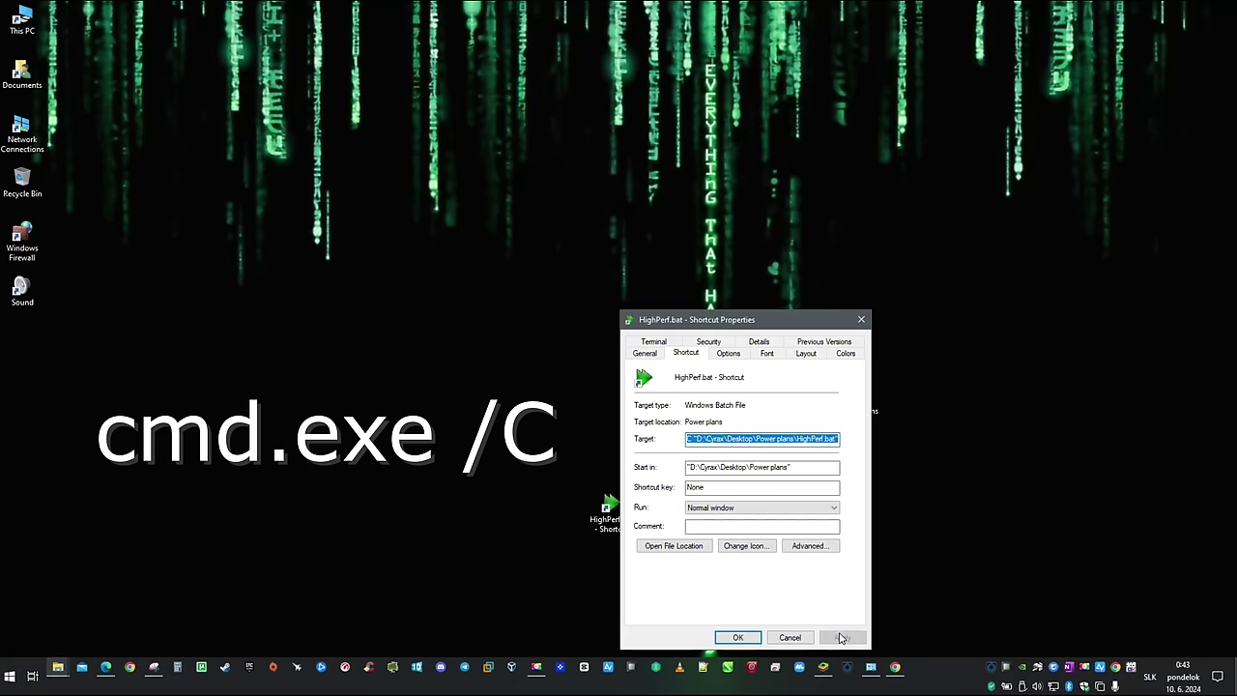
pyautogui.click(738, 638)
# - Prefix the Balanced.bat shortcut's target with 'cmd.exe /C', then pin it to the taskbar
pyautogui.click(657, 510)
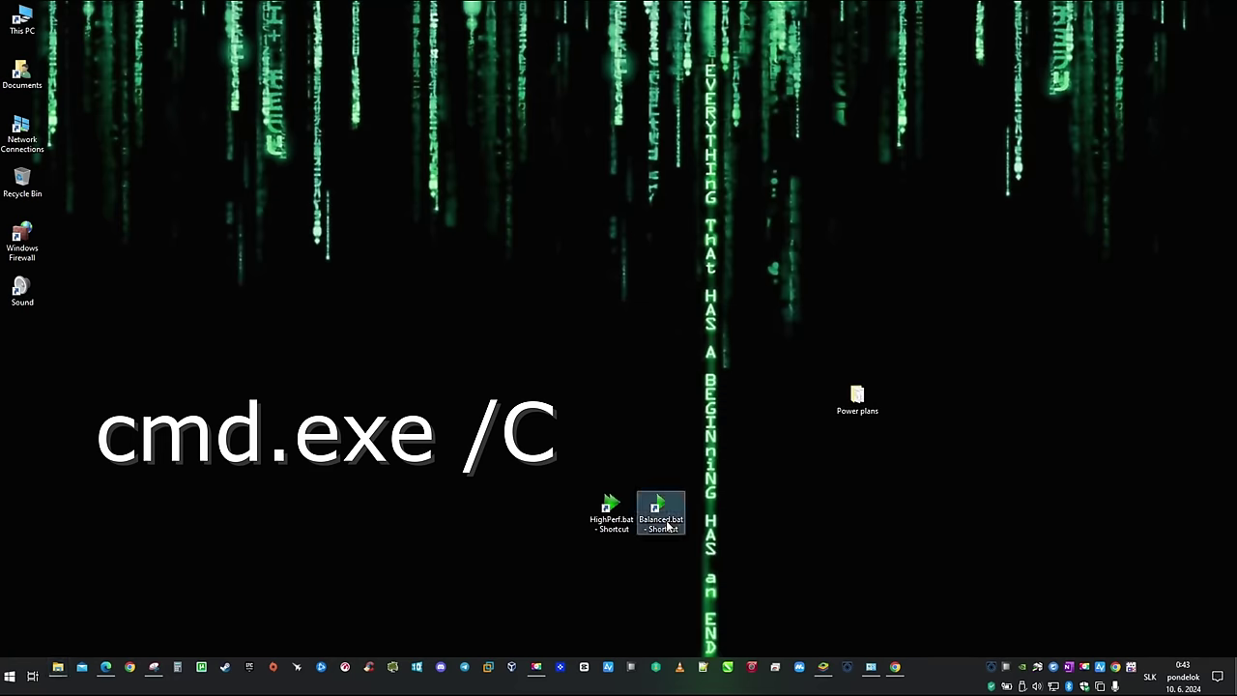
pyautogui.rightClick(663, 514)
pyautogui.click(714, 510)
pyautogui.press('Home')
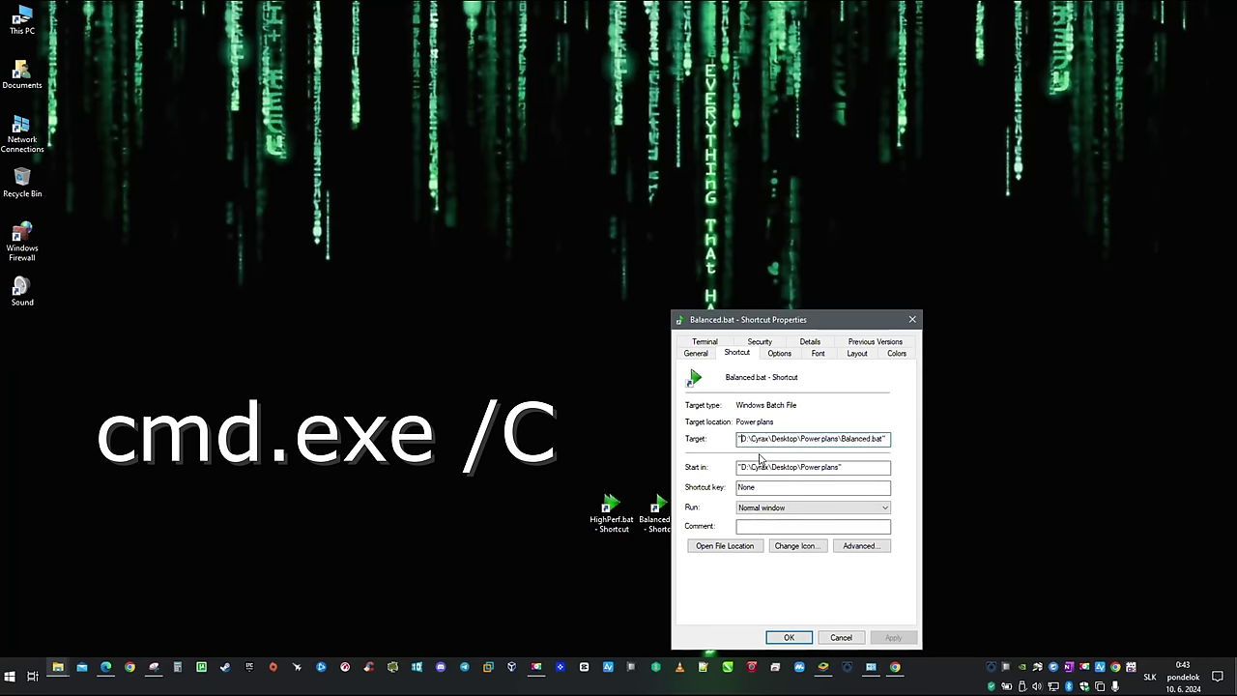
pyautogui.write('cmd.exe ')
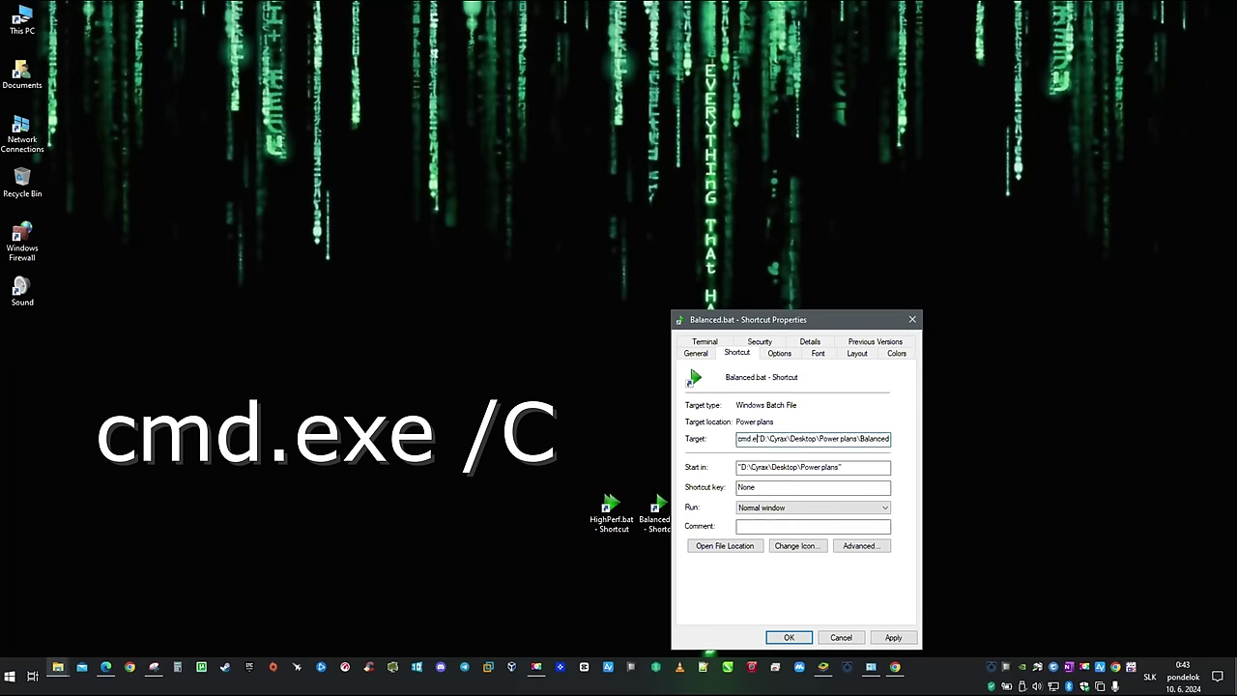
pyautogui.write('/C')
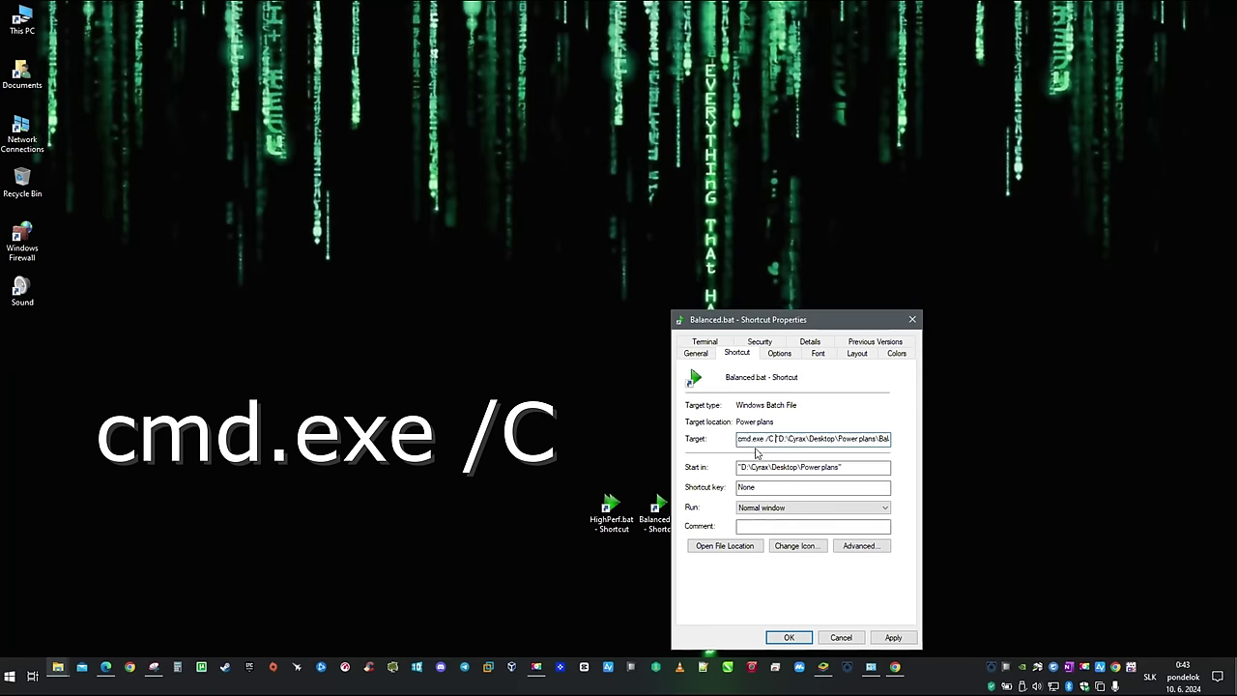
pyautogui.click(893, 637)
pyautogui.click(790, 640)
pyautogui.moveTo(660, 508); pyautogui.dragTo(943, 667)
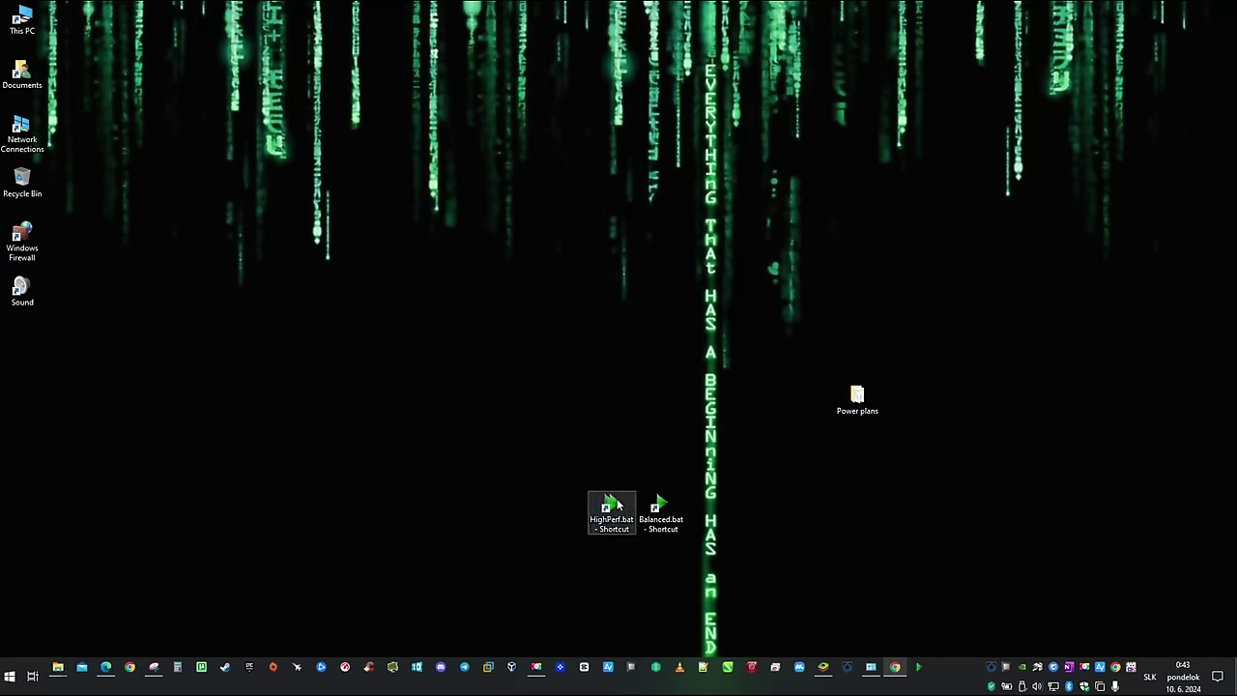
# - Pin the HighPerf.bat shortcut to the taskbar and check Power Options shows Balanced active
pyautogui.moveTo(613, 507); pyautogui.dragTo(943, 672)
pyautogui.click(940, 669)
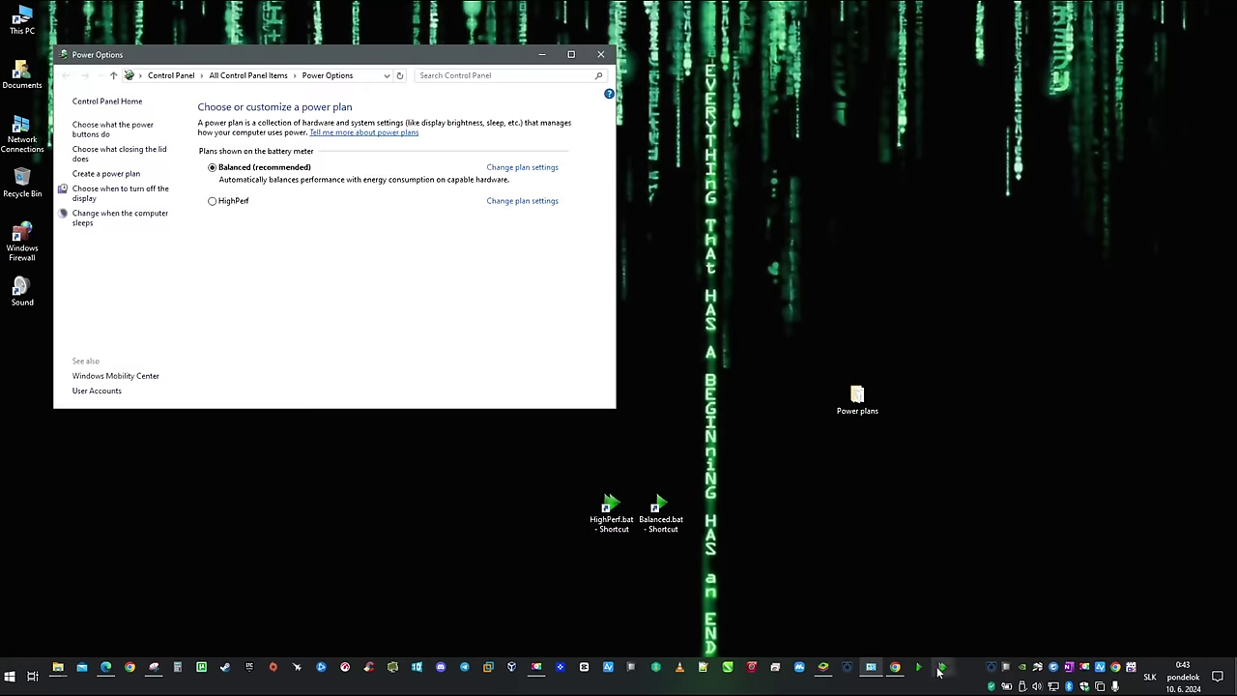